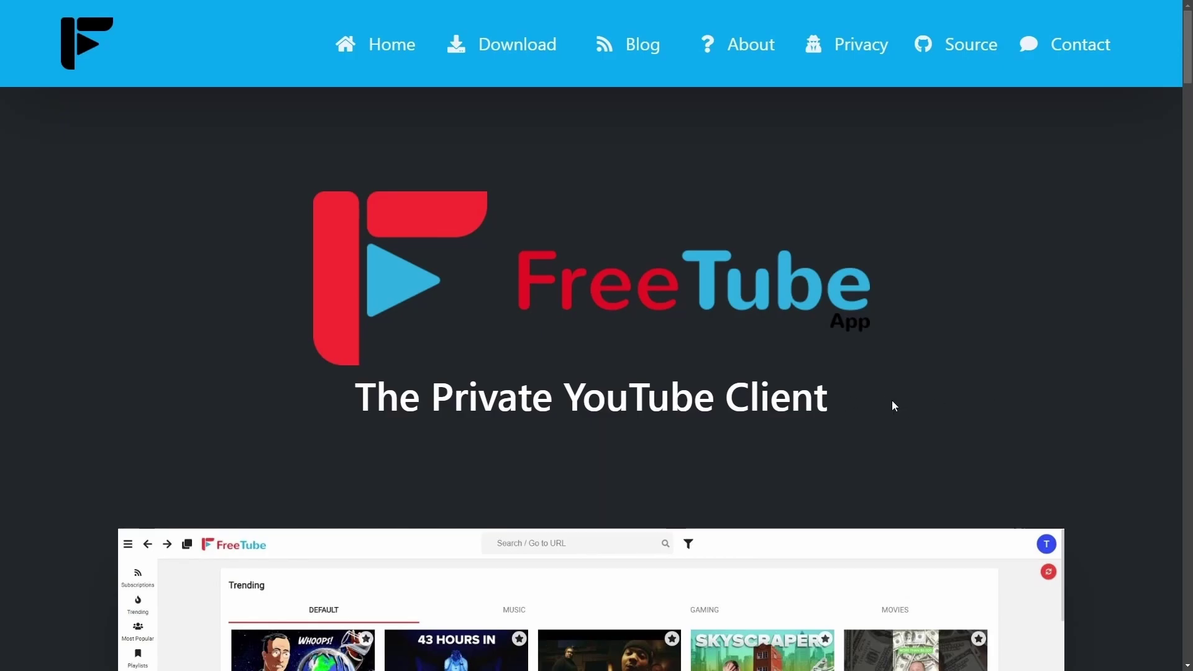
- Examine the FreeTube website's home page, including the app preview and the "What is FreeTube?" section
{"action": "triple_click", "coordinate": [683, 412]}
{"action": "scroll", "coordinate": [951, 385], "scroll_direction": "down", "scroll_amount": 6}
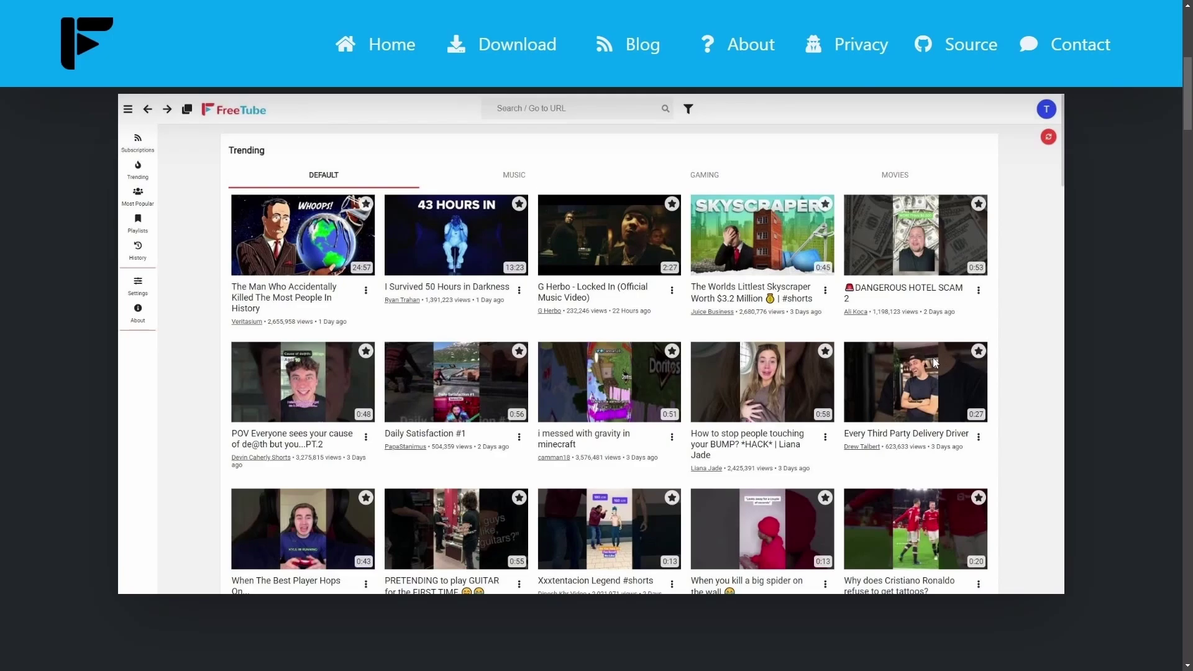
{"action": "scroll", "coordinate": [1070, 351], "scroll_direction": "down", "scroll_amount": 5}
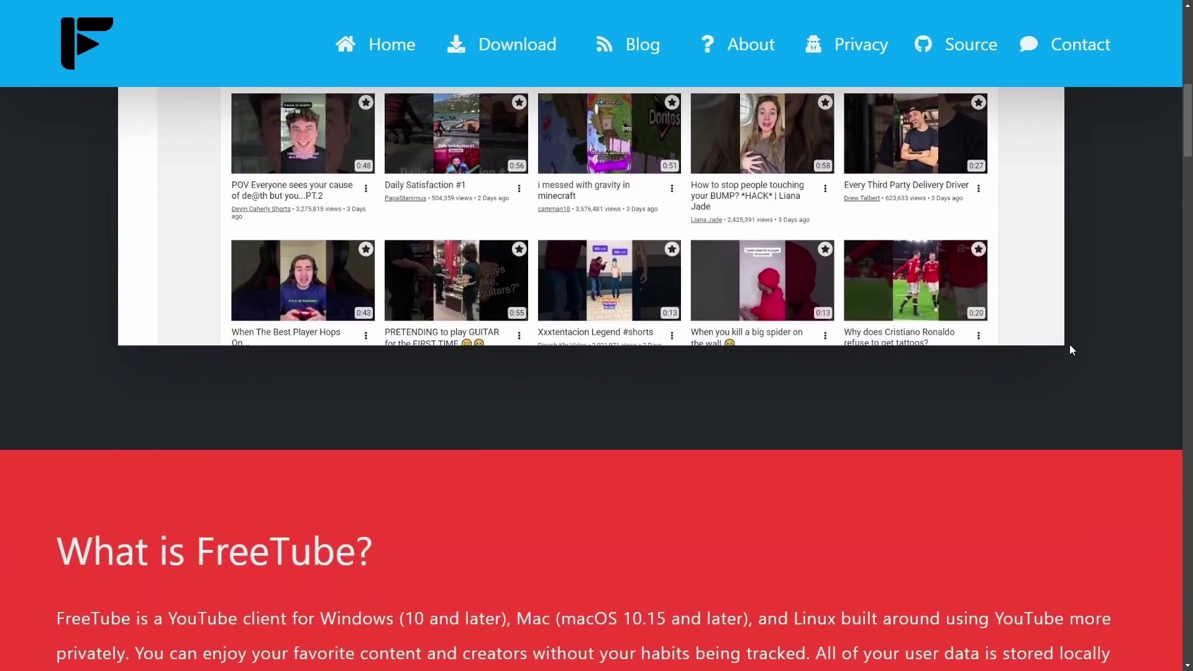
{"action": "scroll", "coordinate": [1061, 353], "scroll_direction": "down", "scroll_amount": 4}
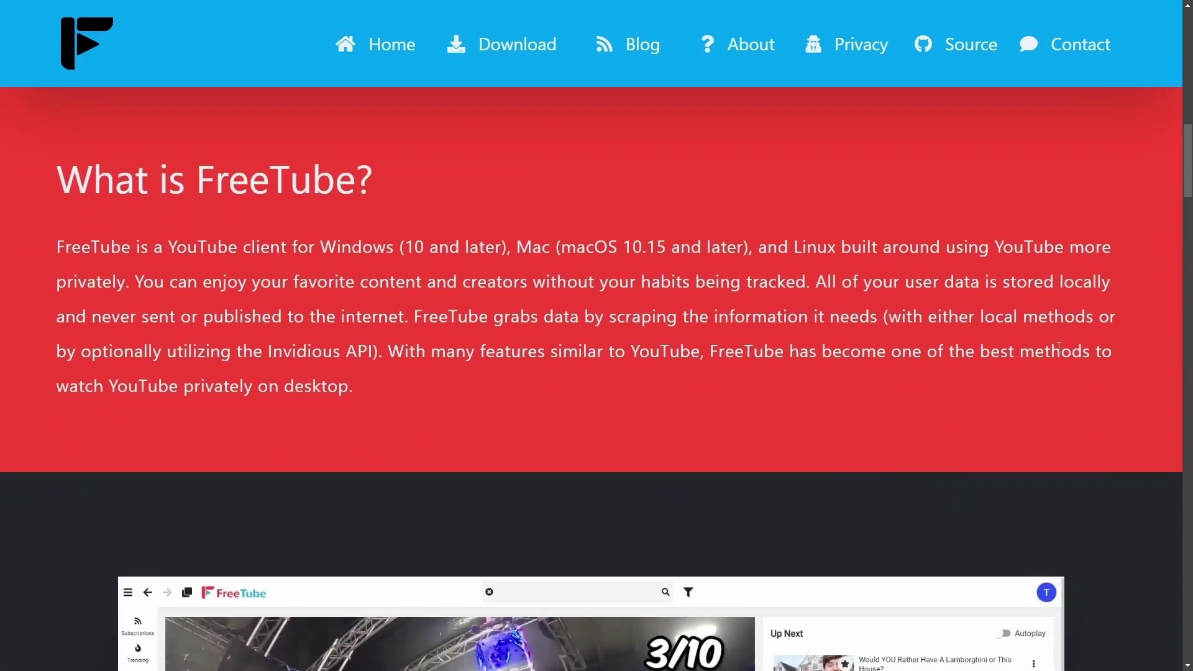
{"action": "scroll", "coordinate": [1058, 353], "scroll_direction": "up", "scroll_amount": 1}
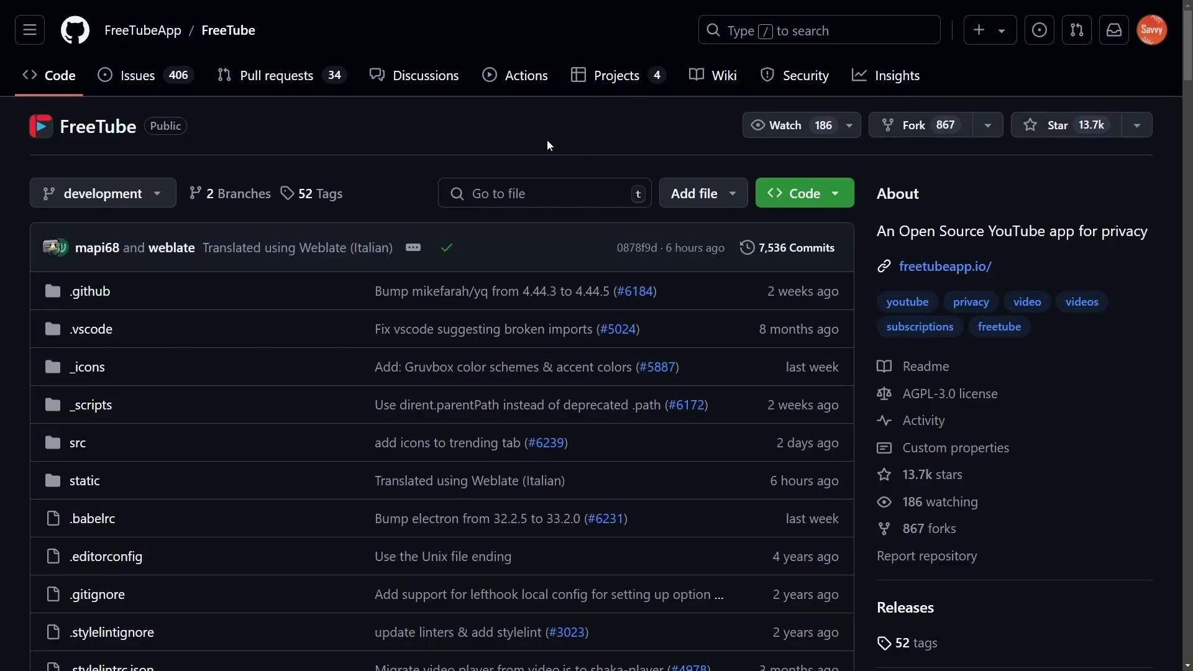
- Examine the introduction, beta note and screenshots in the README of the FreeTube GitHub repository
{"action": "scroll", "coordinate": [356, 125], "scroll_direction": "down", "scroll_amount": 10}
{"action": "scroll", "coordinate": [355, 129], "scroll_direction": "down", "scroll_amount": 5}
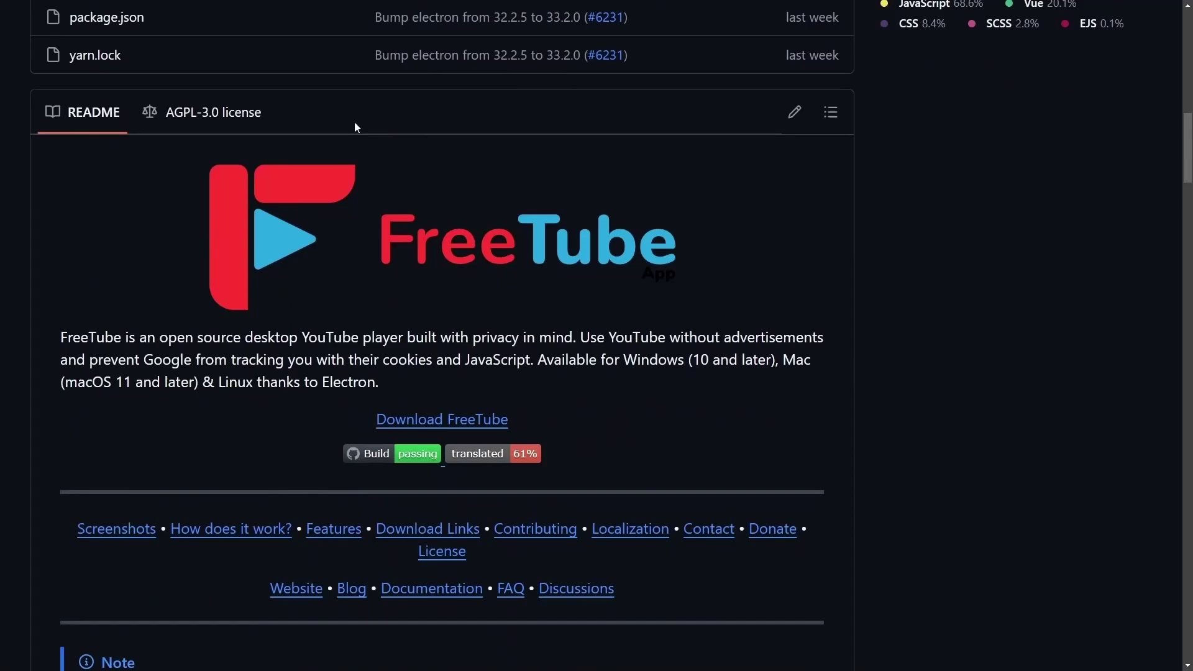
{"action": "left_click_drag", "start_coordinate": [145, 338], "coordinate": [434, 337]}
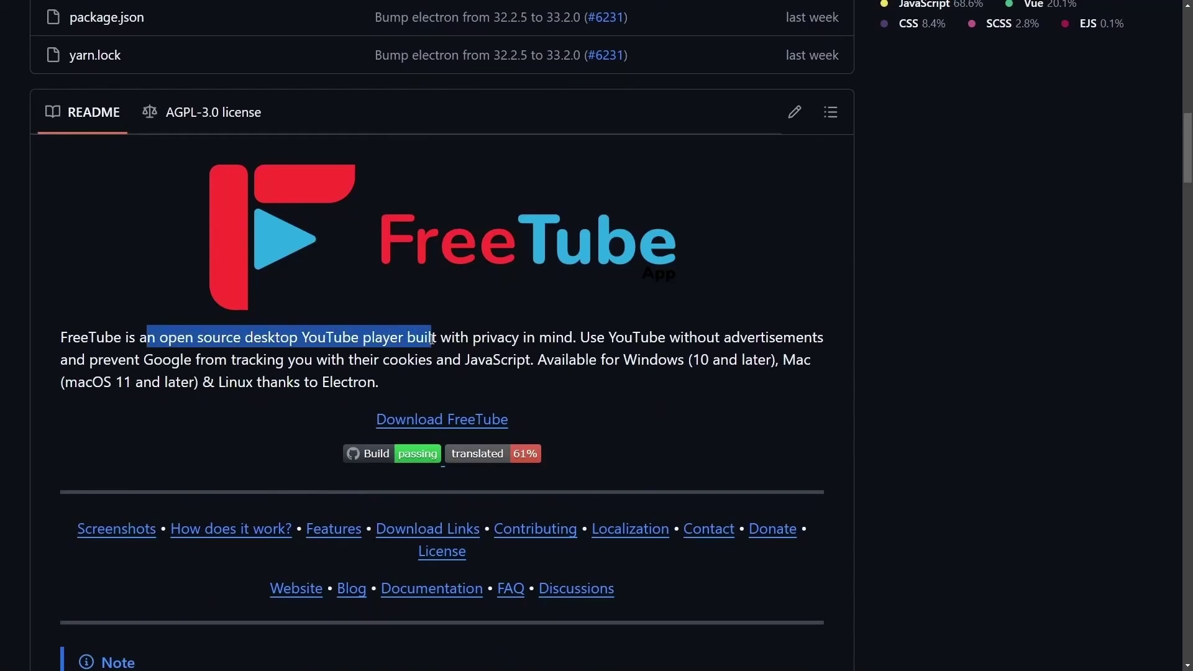
{"action": "left_click", "coordinate": [472, 351]}
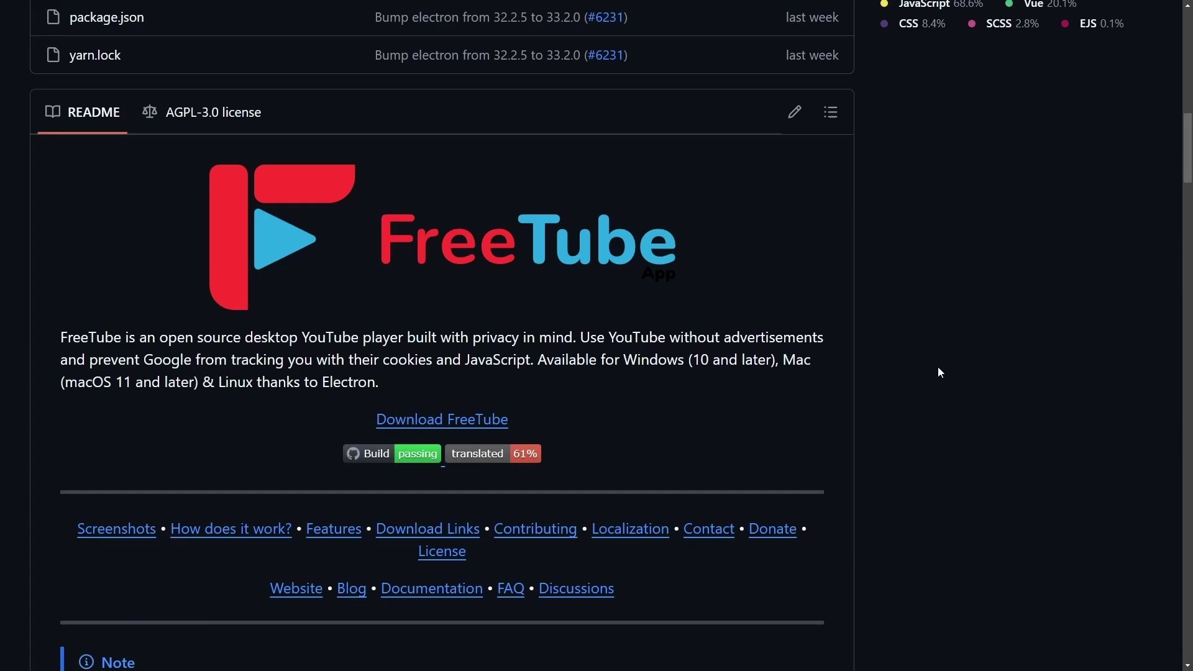
{"action": "scroll", "coordinate": [864, 354], "scroll_direction": "down", "scroll_amount": 5}
{"action": "scroll", "coordinate": [870, 351], "scroll_direction": "down", "scroll_amount": 2}
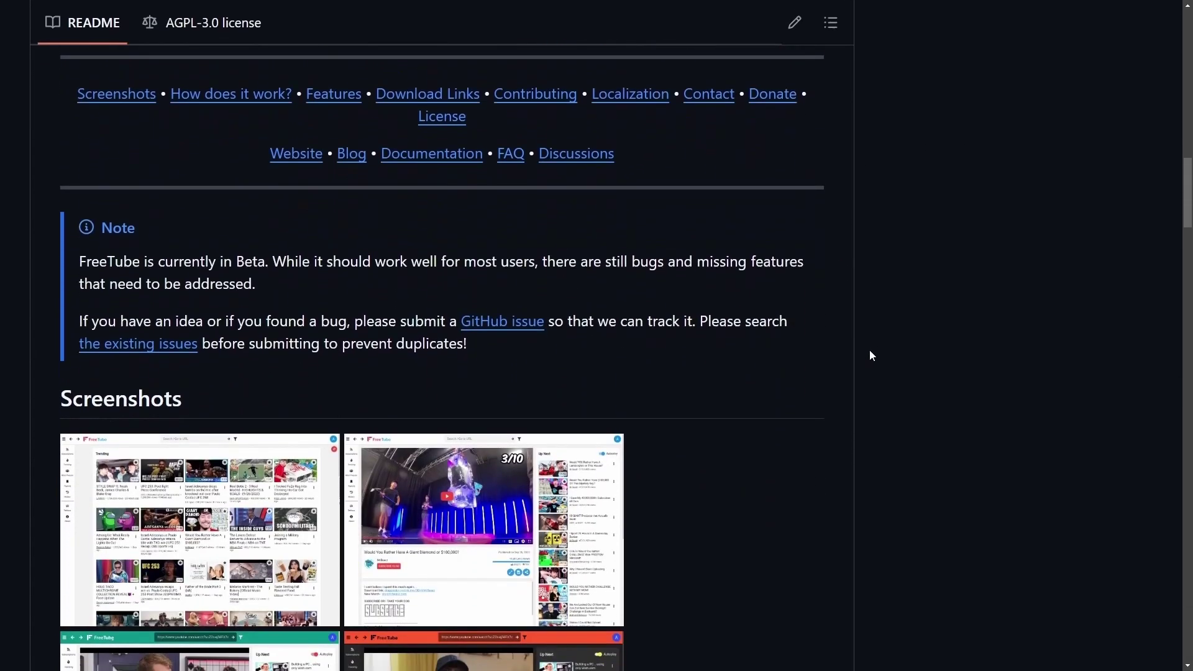
{"action": "scroll", "coordinate": [870, 350], "scroll_direction": "down", "scroll_amount": 5}
{"action": "scroll", "coordinate": [869, 355], "scroll_direction": "down", "scroll_amount": 5}
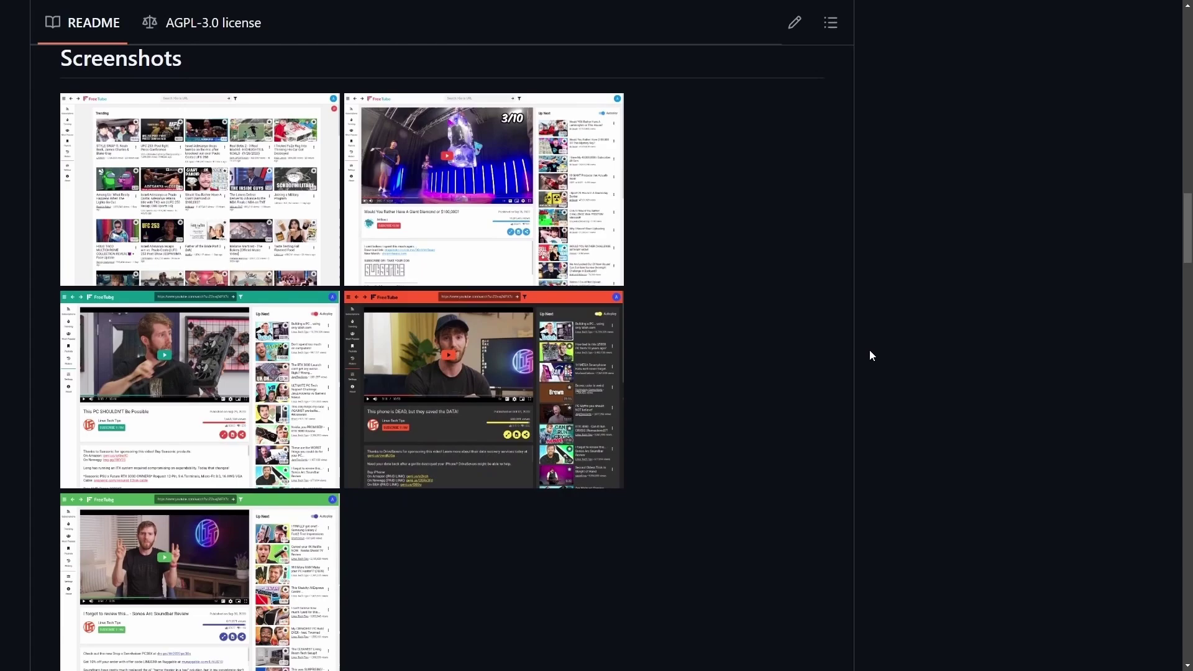
- Read the README's "How does it work?" section, its VPN or Tor recommendation and the Features list
{"action": "scroll", "coordinate": [849, 358], "scroll_direction": "down", "scroll_amount": 2}
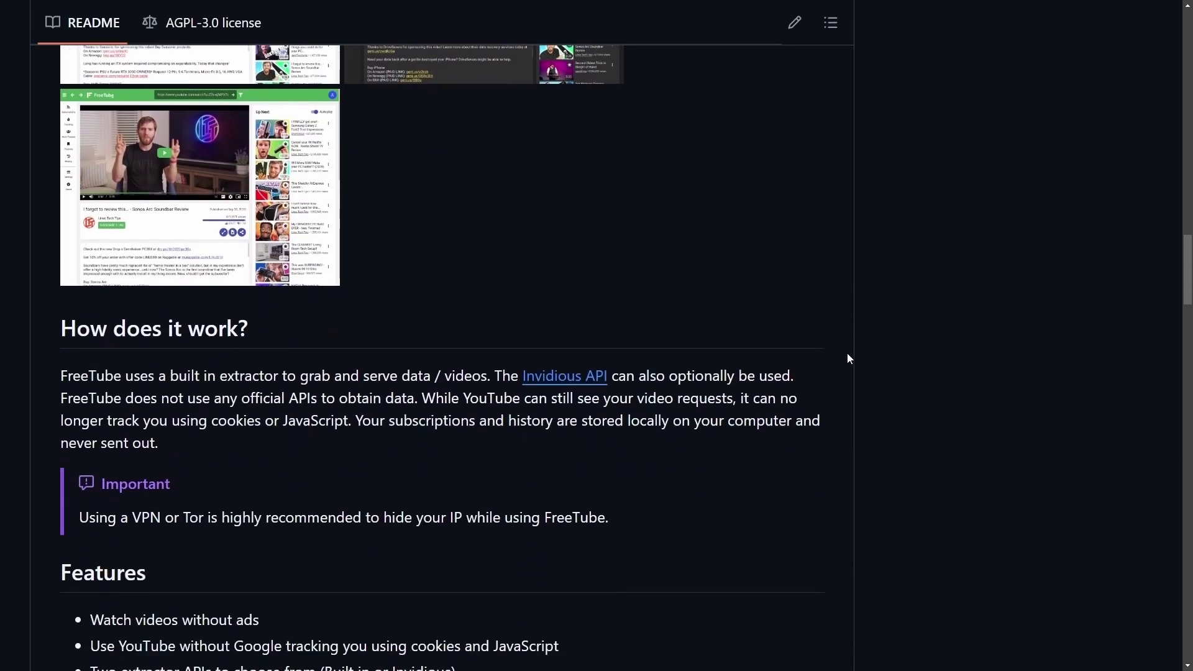
{"action": "scroll", "coordinate": [847, 355], "scroll_direction": "down", "scroll_amount": 1}
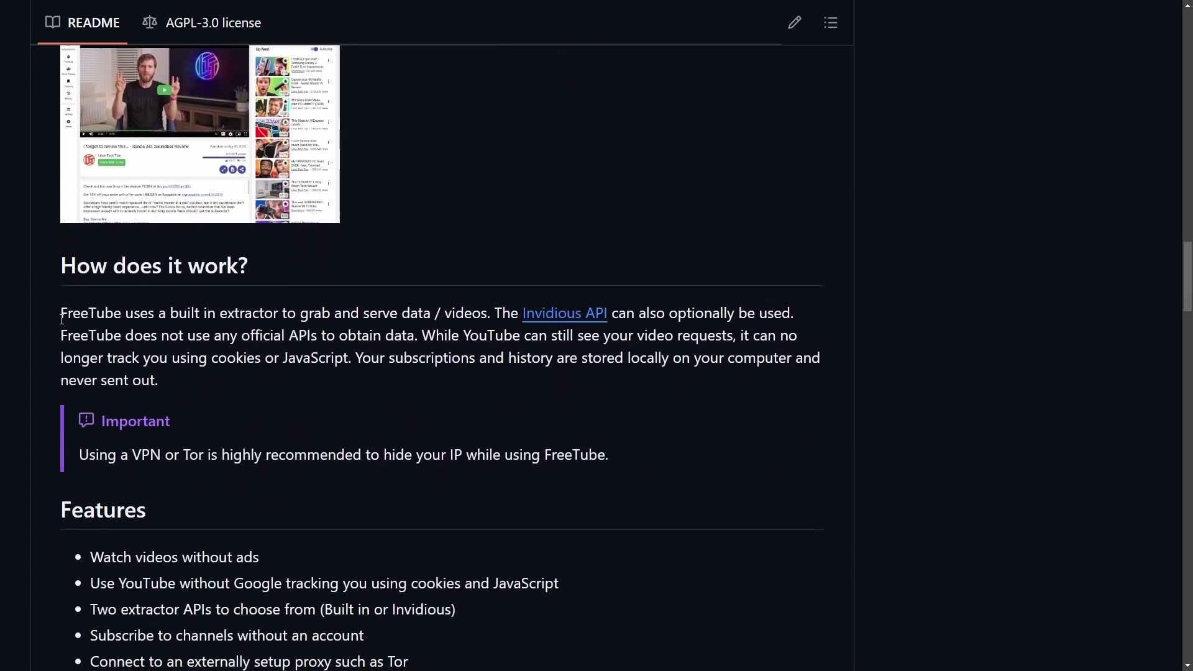
{"action": "left_click_drag", "start_coordinate": [61, 312], "coordinate": [496, 312]}
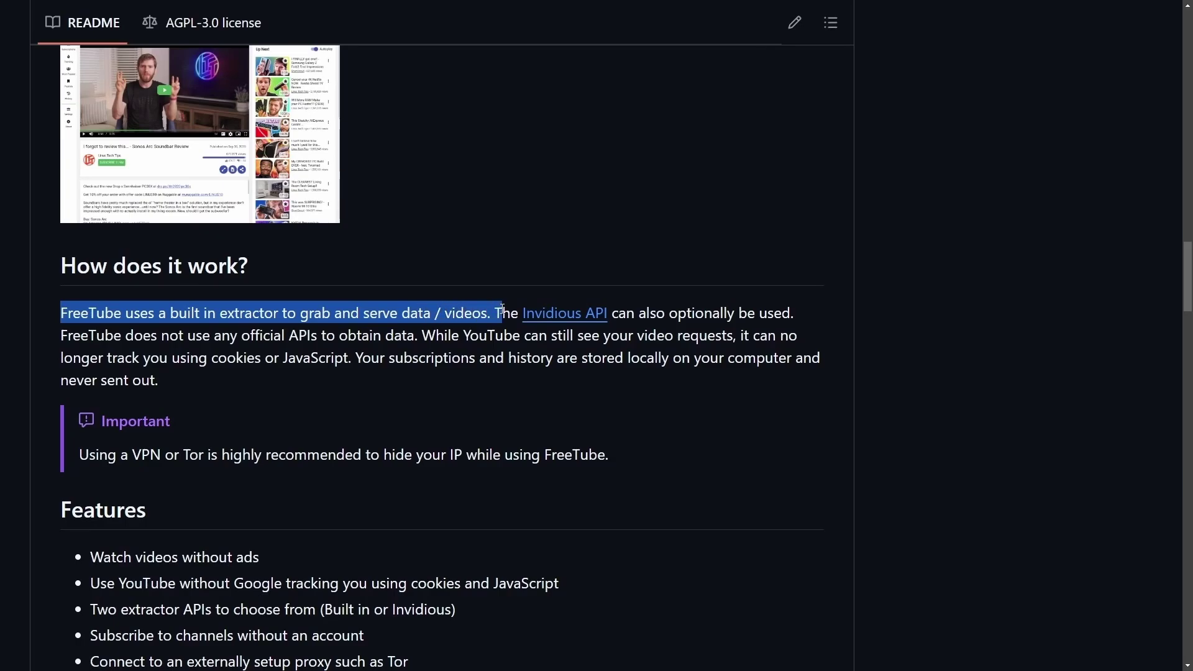
{"action": "left_click", "coordinate": [300, 485]}
{"action": "left_click_drag", "start_coordinate": [137, 457], "coordinate": [650, 454]}
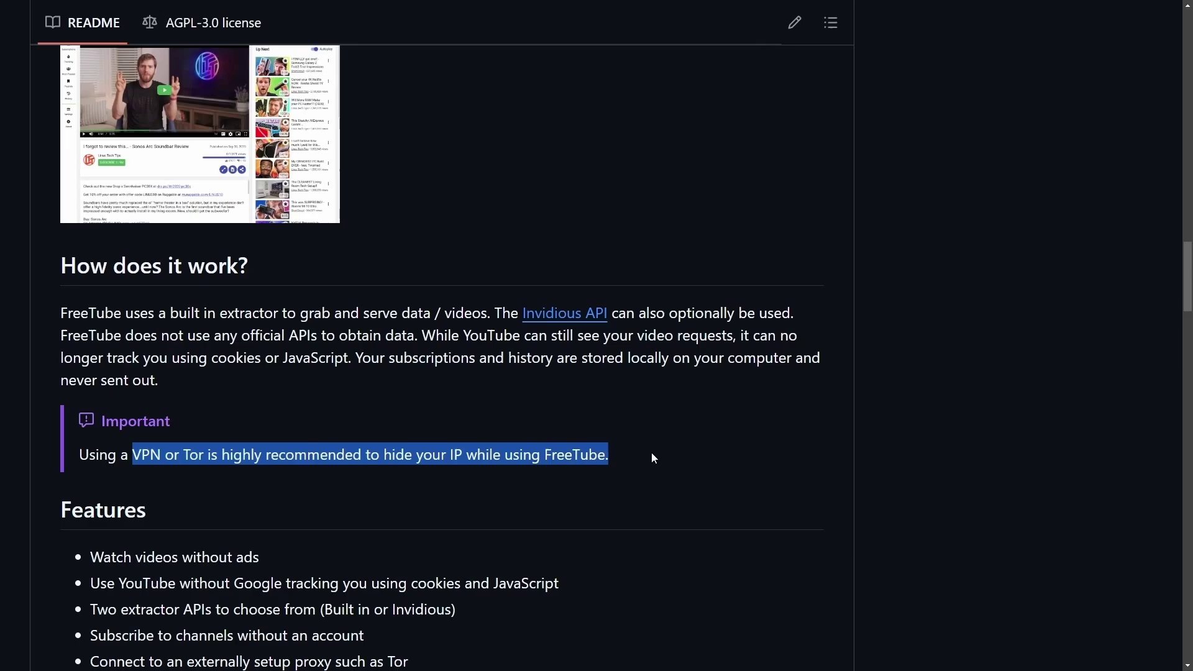
{"action": "left_click", "coordinate": [668, 457]}
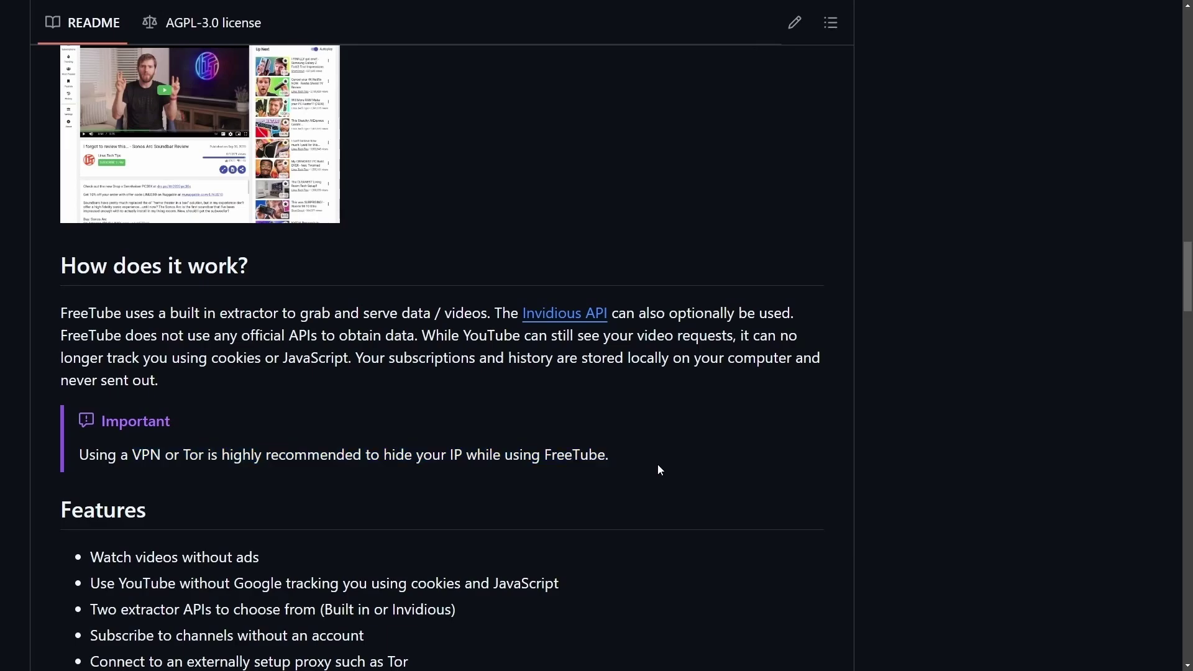
{"action": "scroll", "coordinate": [657, 461], "scroll_direction": "down", "scroll_amount": 4}
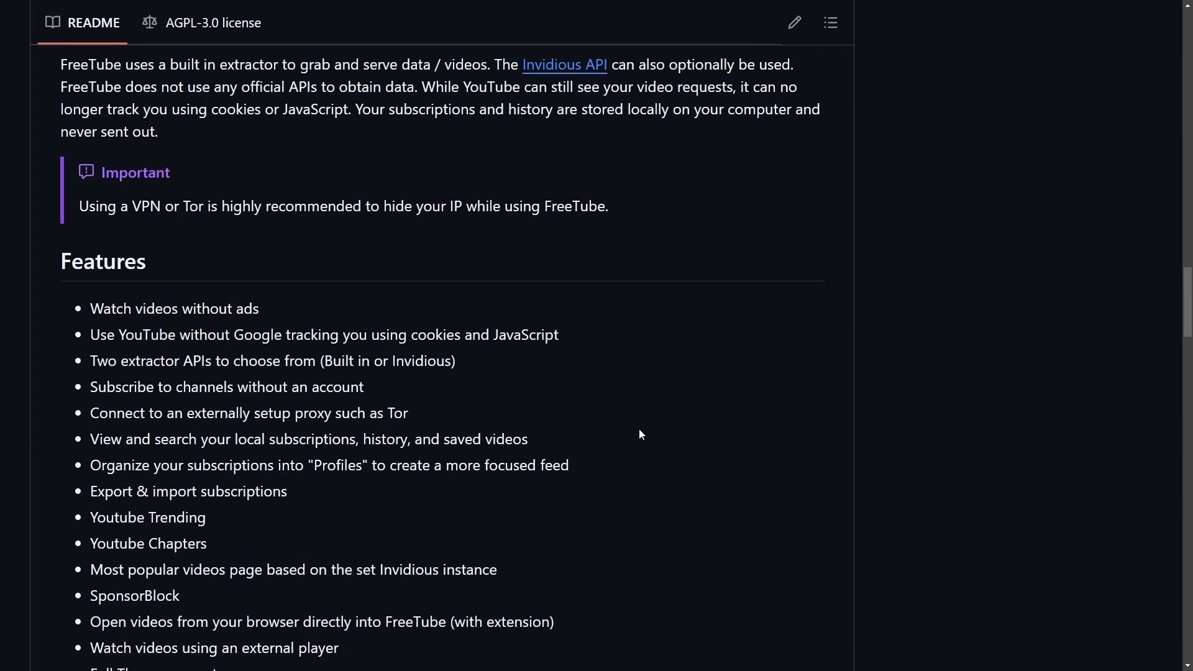
{"action": "scroll", "coordinate": [640, 434], "scroll_direction": "down", "scroll_amount": 3}
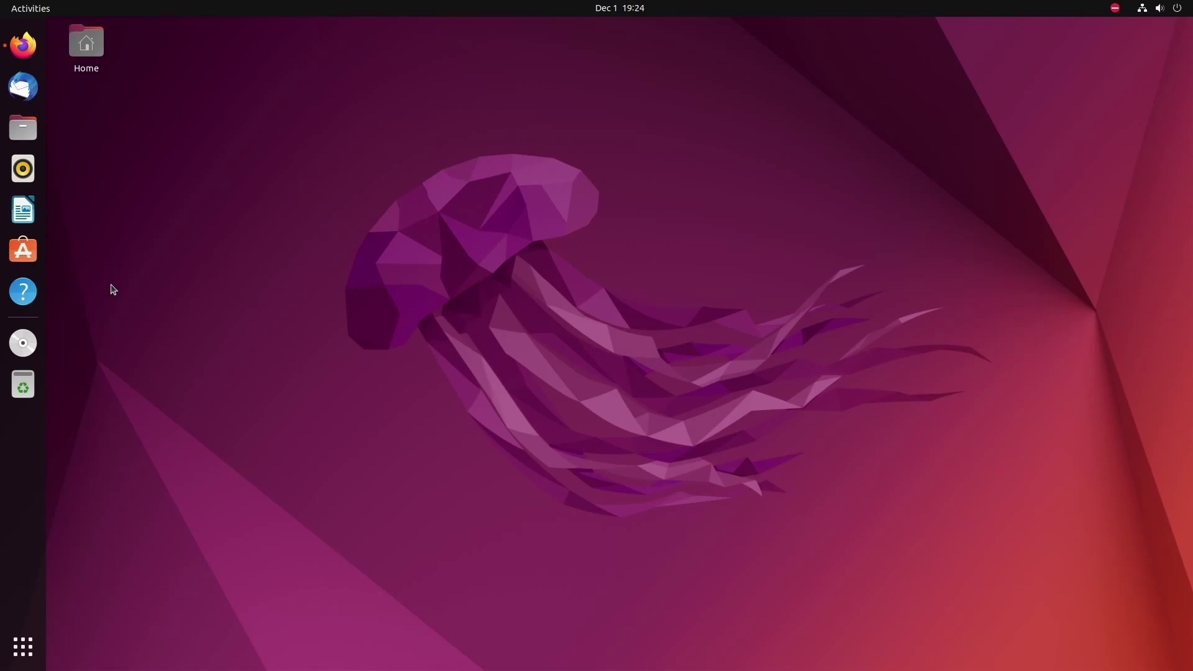
- Switch to Ubuntu Software, search for "freetube" and review the FreeTube store listing's details
{"action": "left_click", "coordinate": [19, 252]}
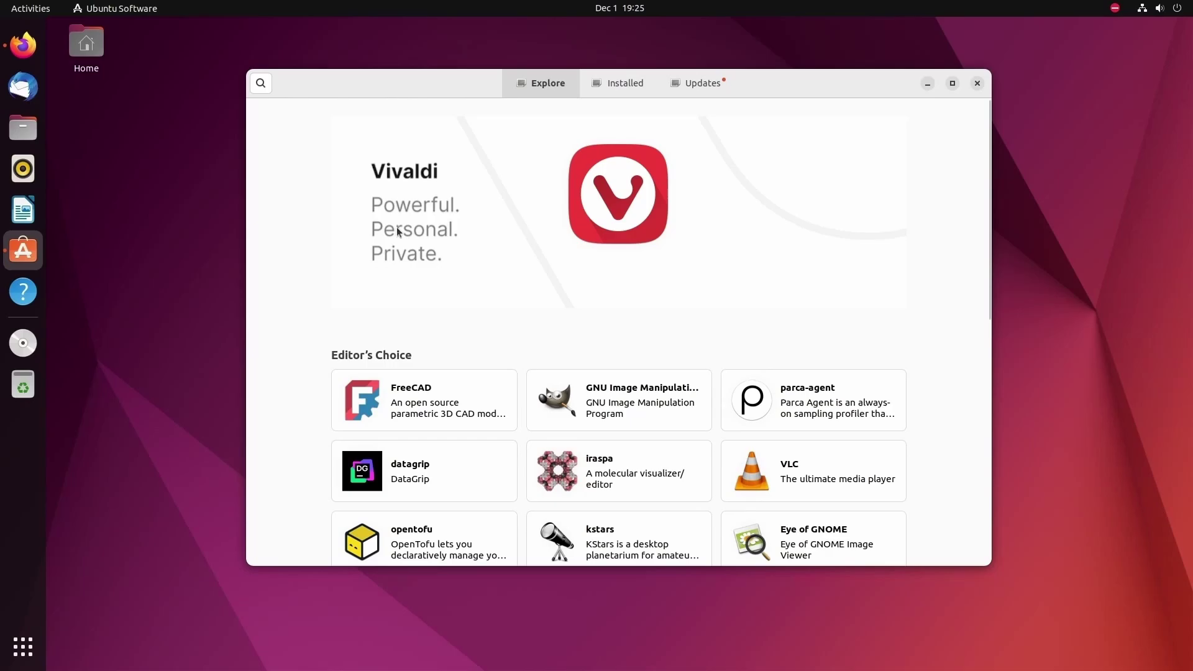
{"action": "left_click", "coordinate": [261, 83]}
{"action": "type", "text": "freetube"}
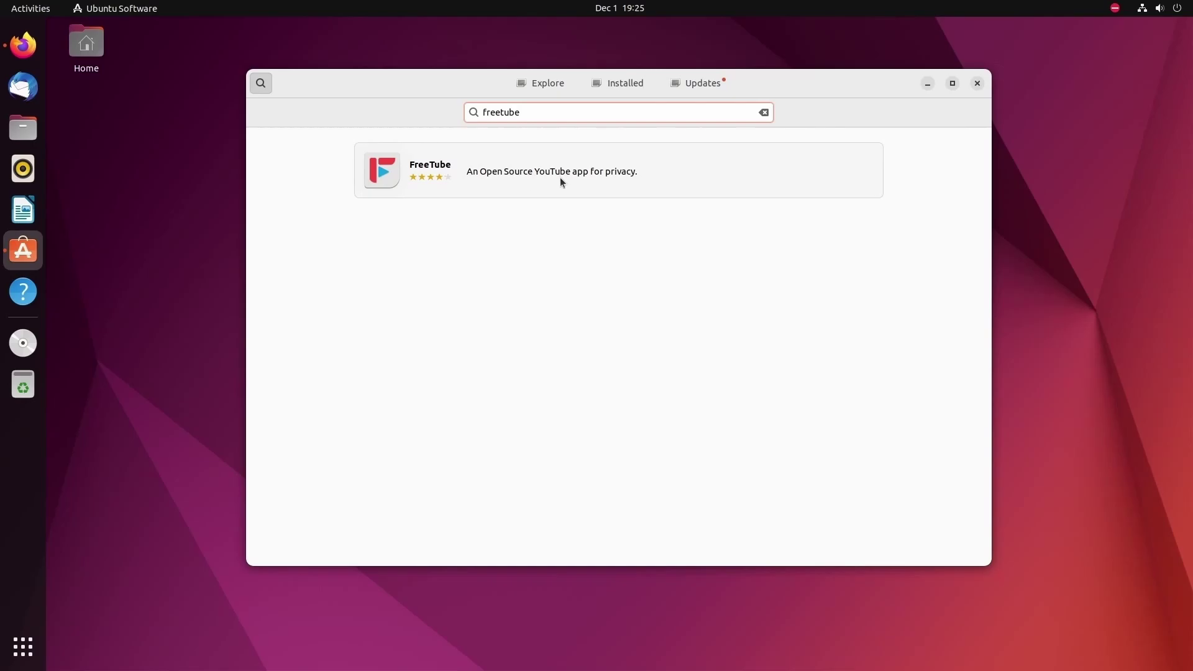
{"action": "left_click", "coordinate": [610, 180]}
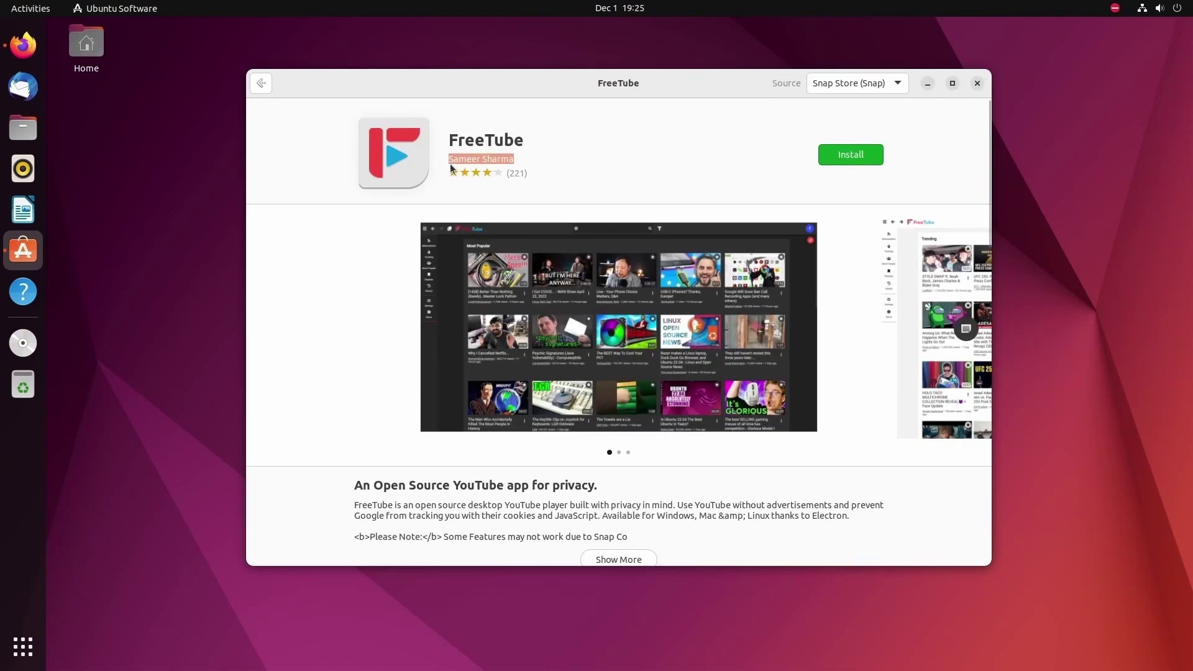
{"action": "scroll", "coordinate": [611, 172], "scroll_direction": "down", "scroll_amount": 5}
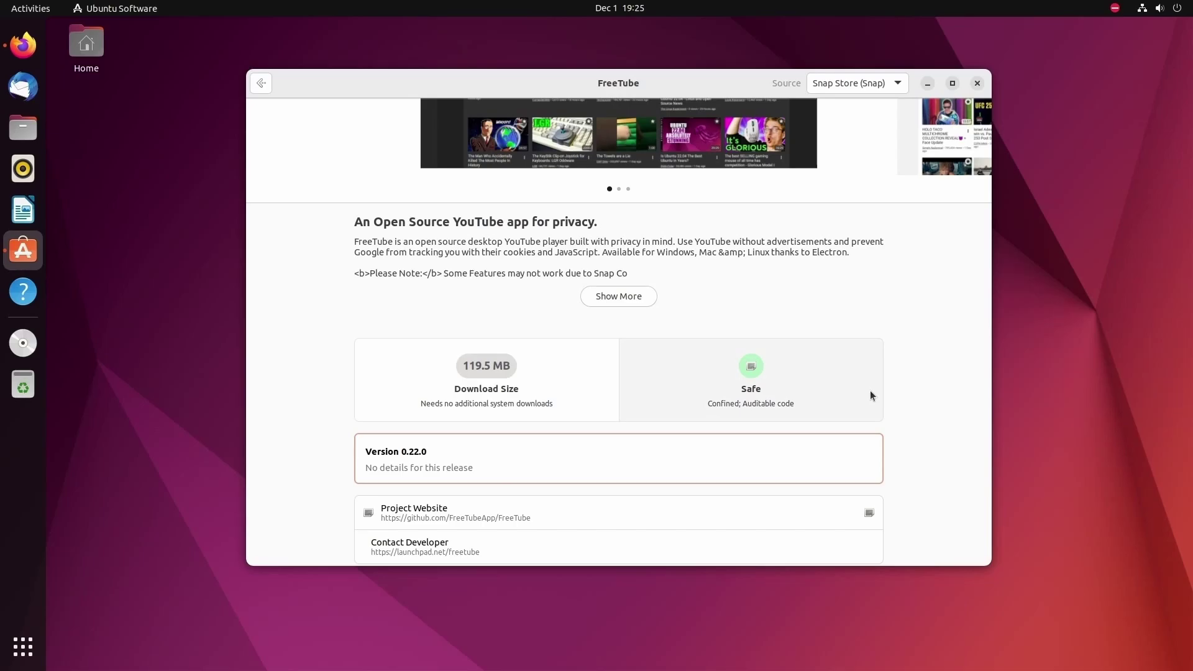
{"action": "scroll", "coordinate": [849, 326], "scroll_direction": "up", "scroll_amount": 5}
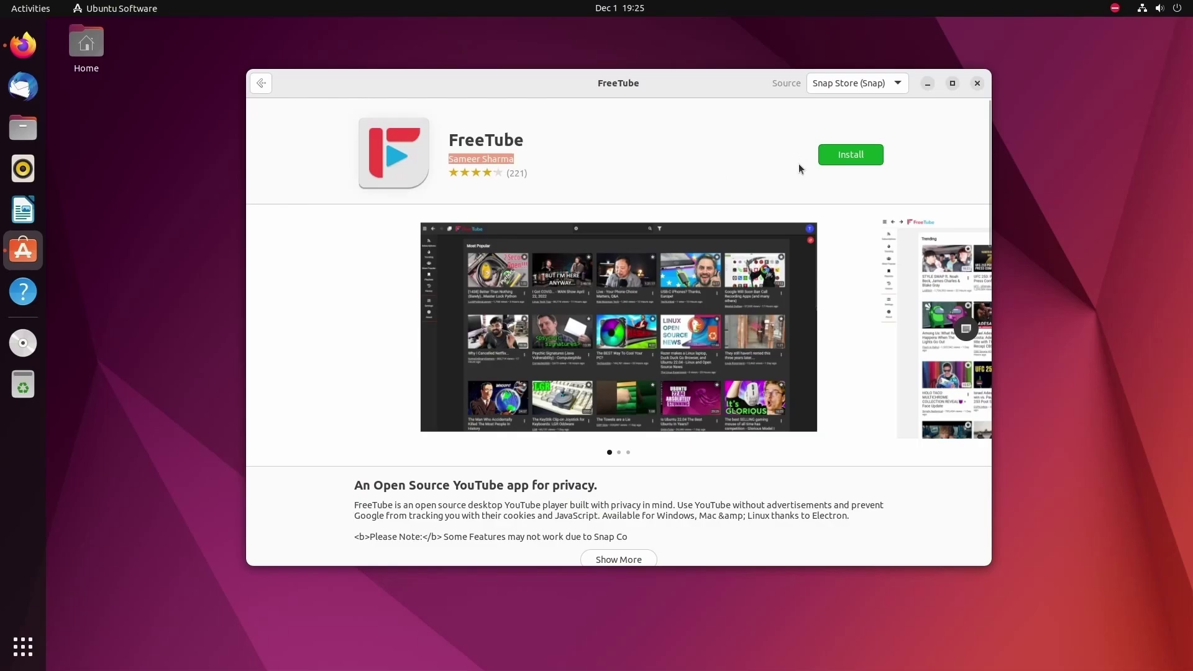
- Install the FreeTube snap, entering the account password to authenticate, and review the installed app's permissions
{"action": "left_click", "coordinate": [862, 153]}
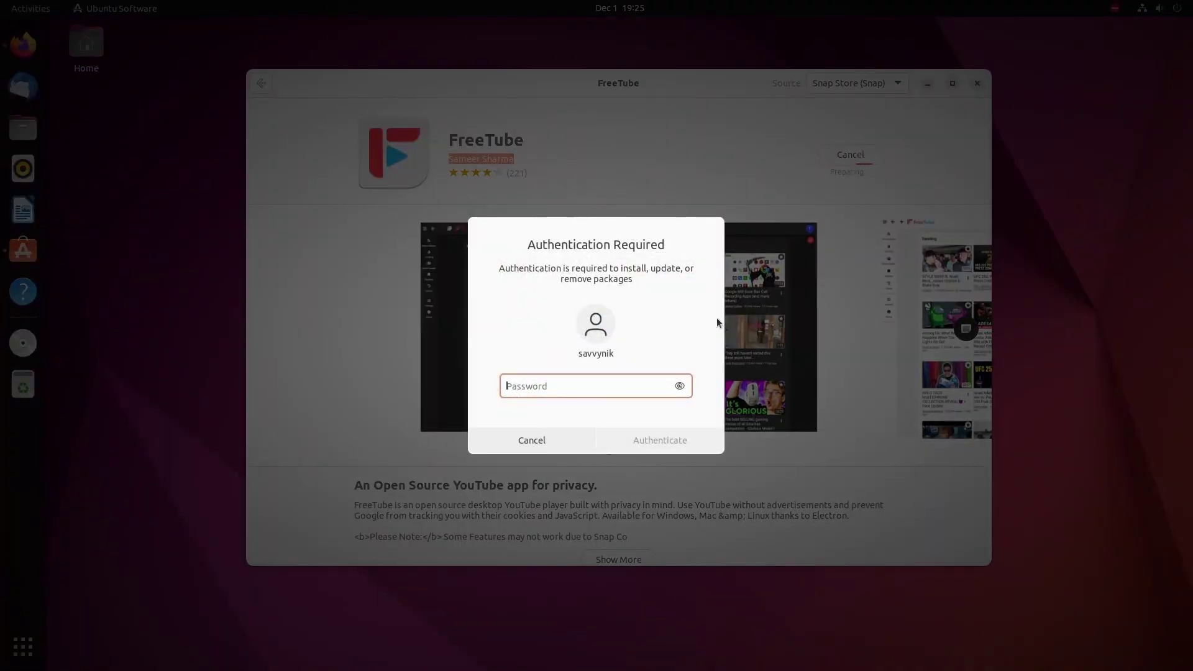
{"action": "type", "text": "********"}
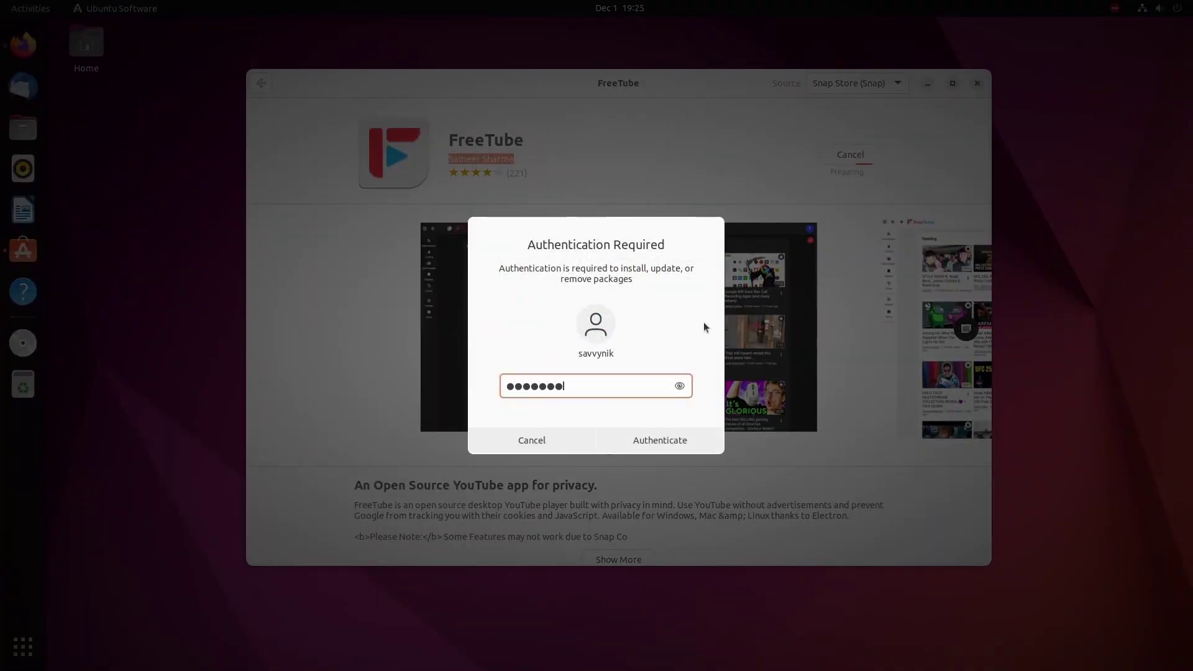
{"action": "key", "text": "Return"}
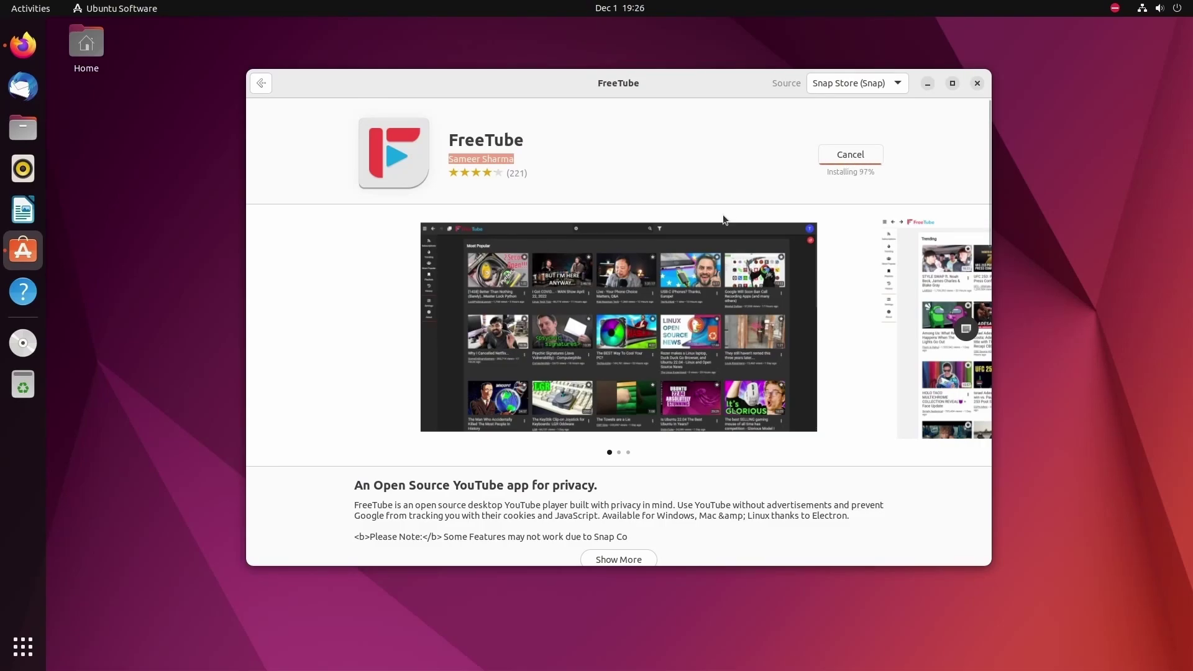
{"action": "left_click", "coordinate": [843, 159]}
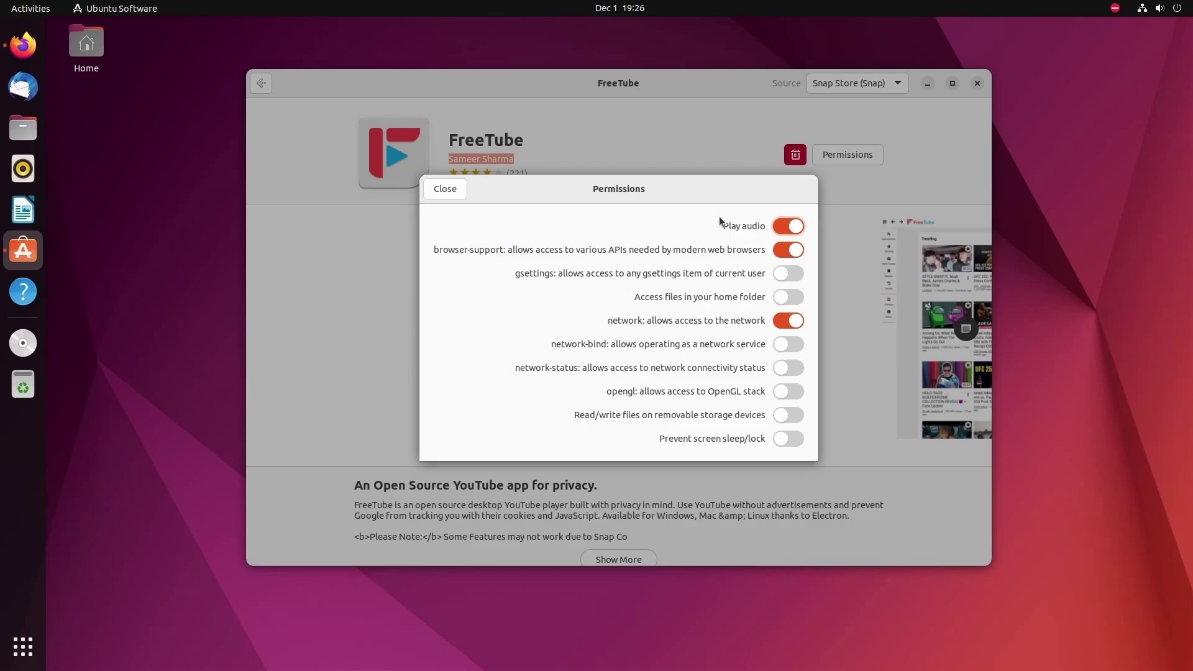
{"action": "left_click", "coordinate": [447, 188]}
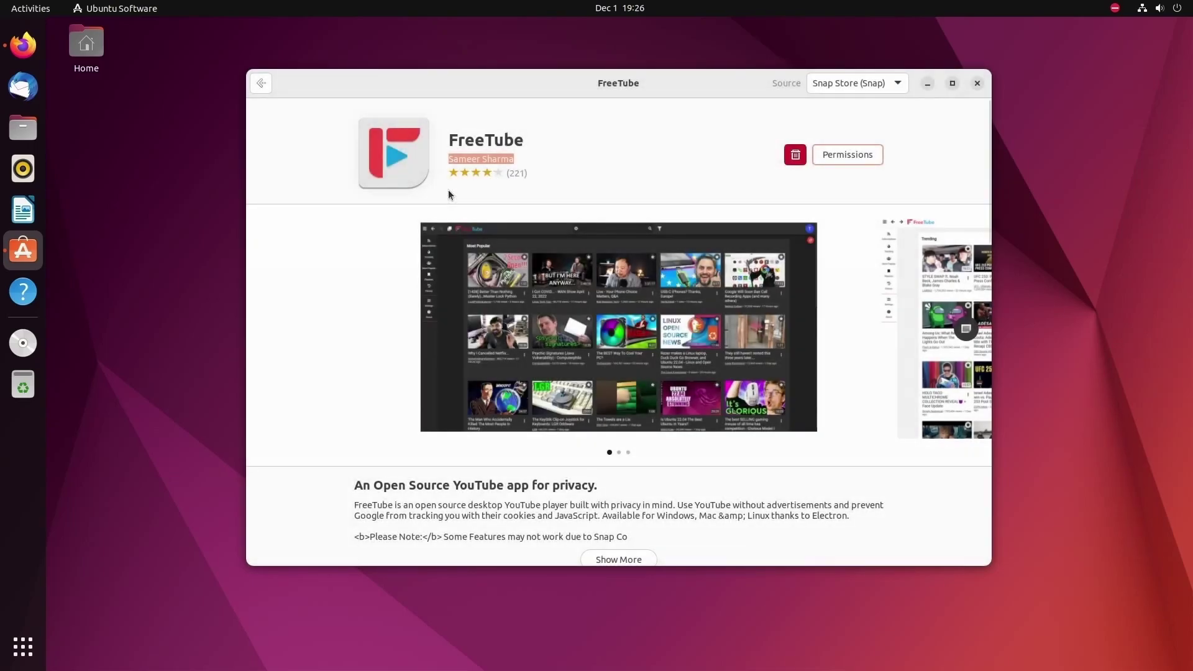
- Launch FreeTube through the system's application search and maximize its window, with the Ubuntu Software window minimized
{"action": "left_click", "coordinate": [7, 5]}
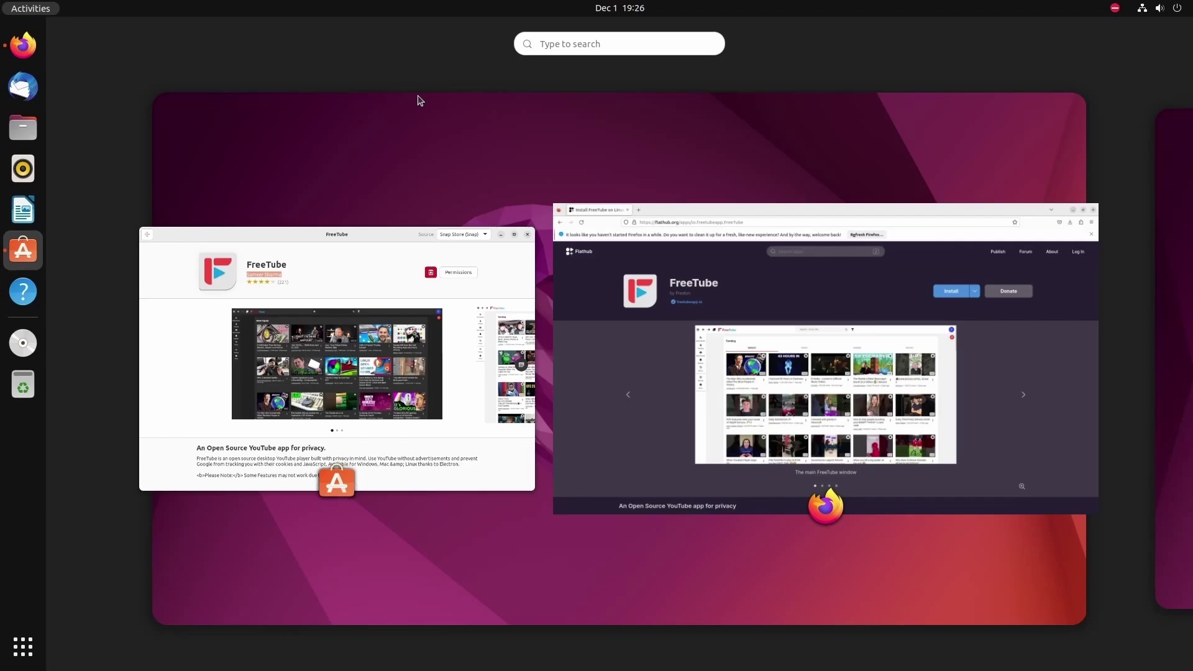
{"action": "type", "text": "freel"}
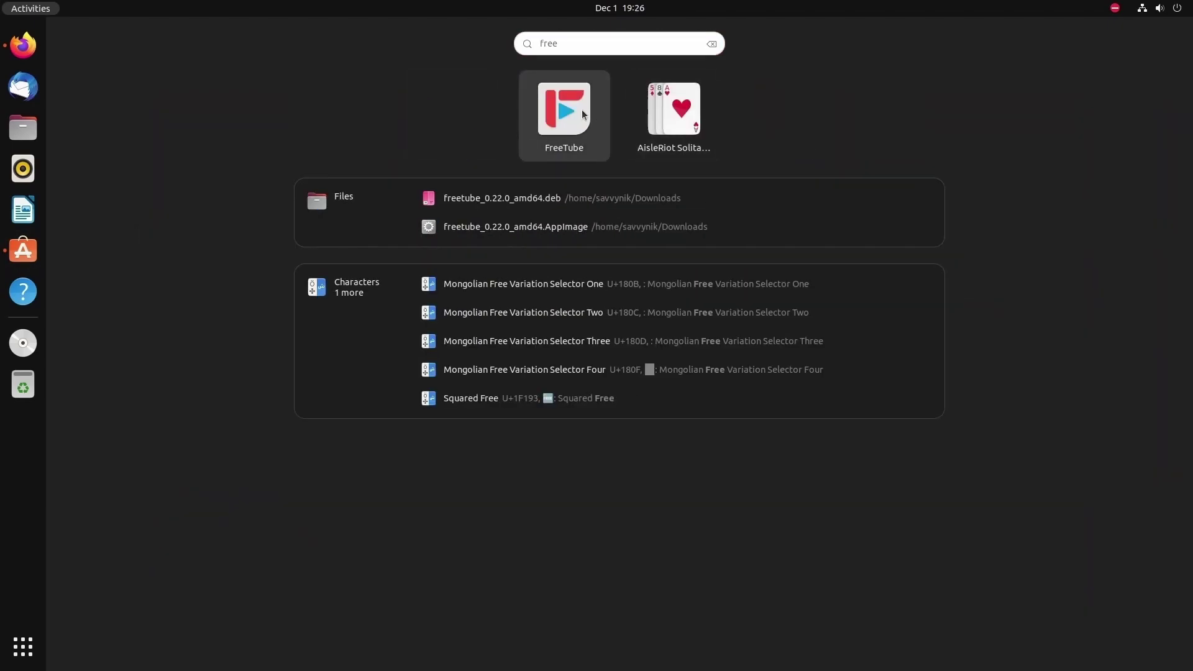
{"action": "left_click", "coordinate": [582, 109]}
{"action": "left_click", "coordinate": [926, 83]}
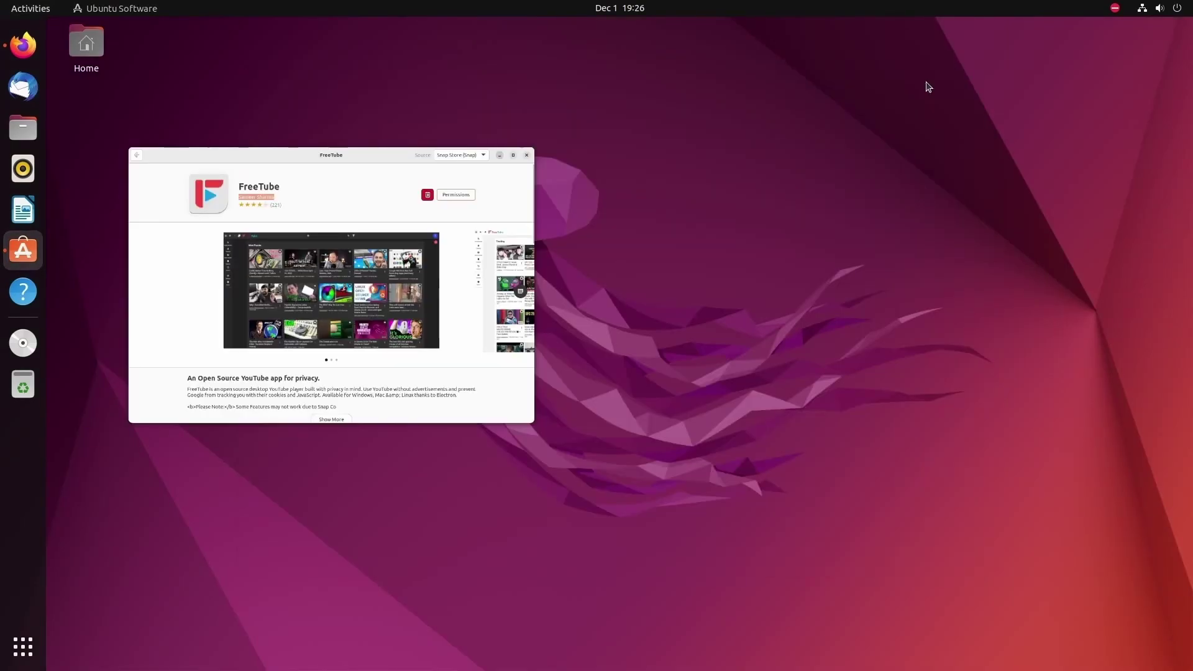
{"action": "left_click_drag", "start_coordinate": [827, 138], "coordinate": [673, 62]}
{"action": "double_click", "coordinate": [673, 63]}
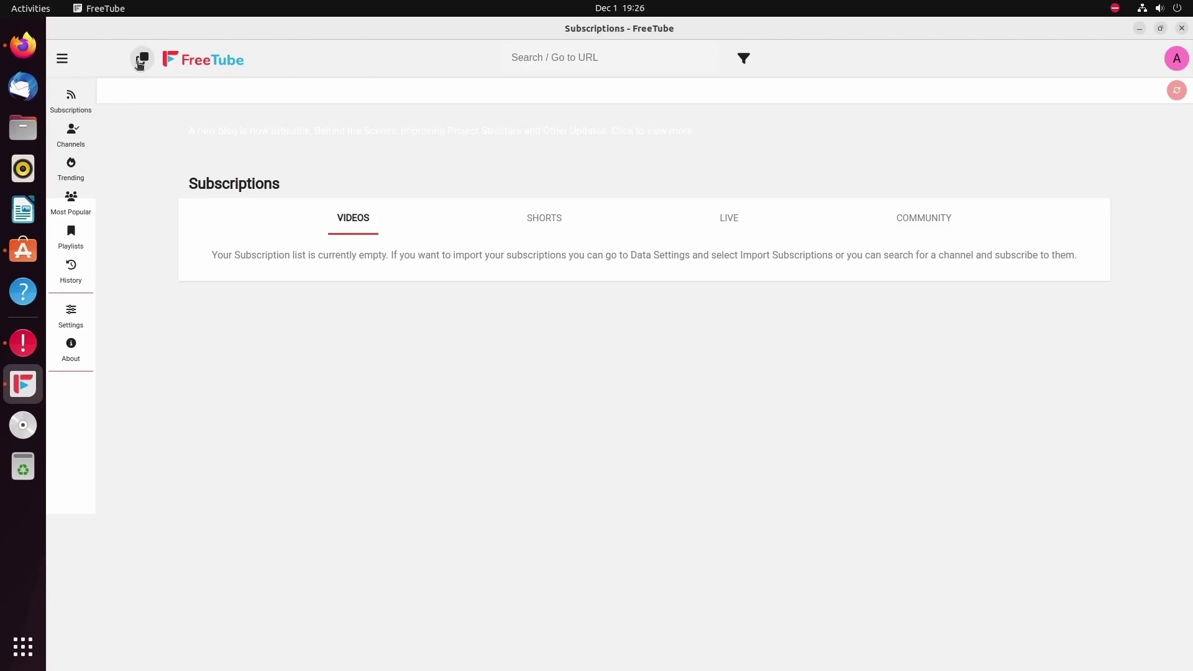
- Try out a second FreeTube window, close it, and view the available search filters without changing any
{"action": "left_click", "coordinate": [140, 62]}
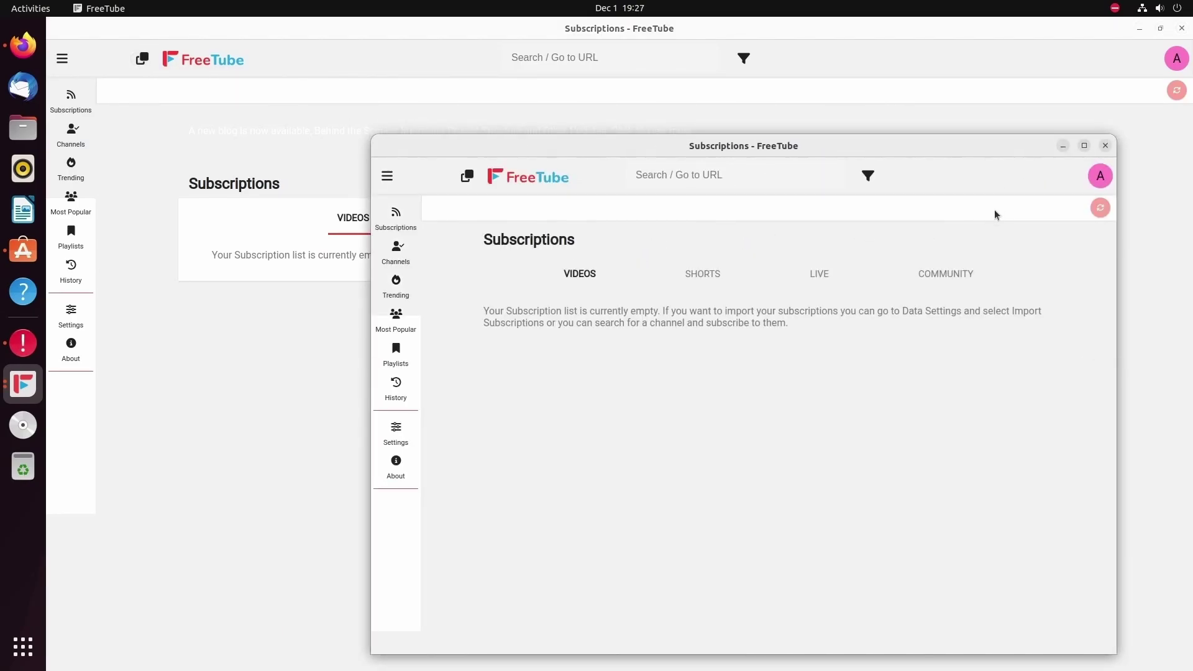
{"action": "left_click", "coordinate": [1105, 145]}
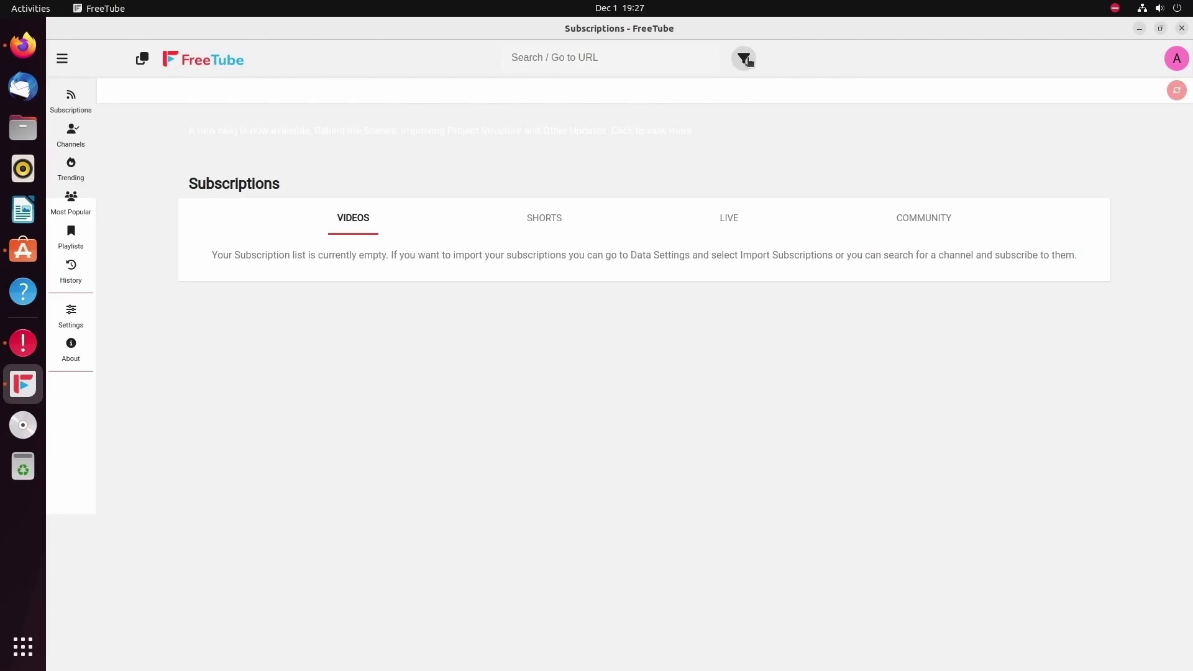
{"action": "left_click", "coordinate": [745, 59]}
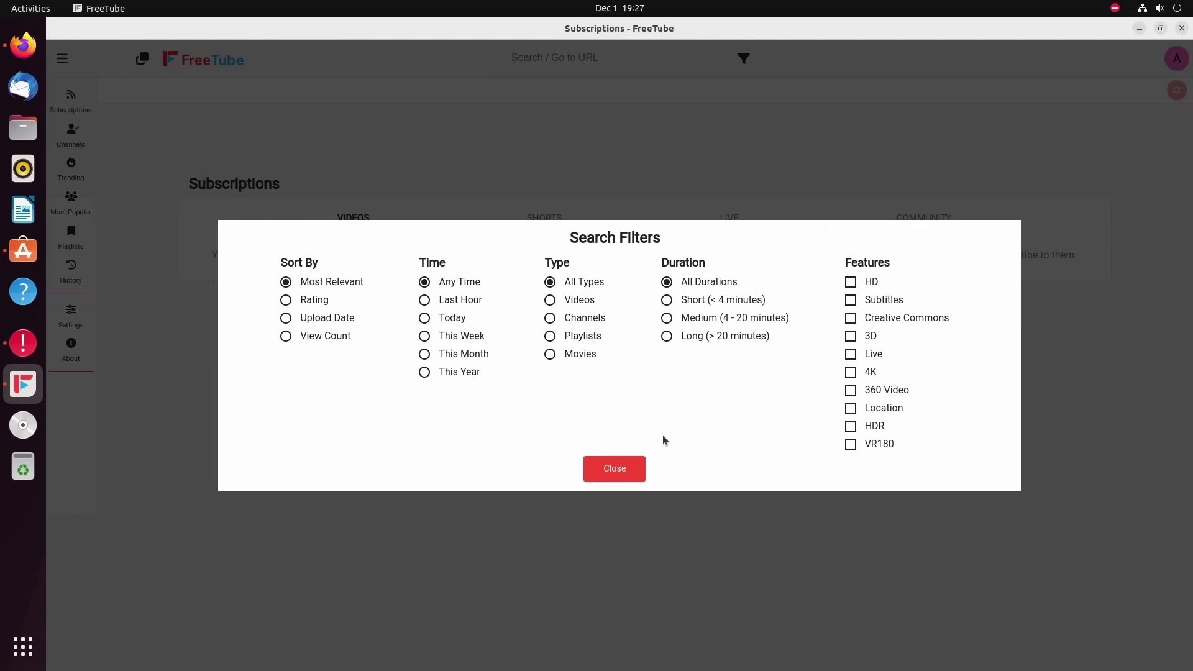
{"action": "left_click", "coordinate": [625, 476]}
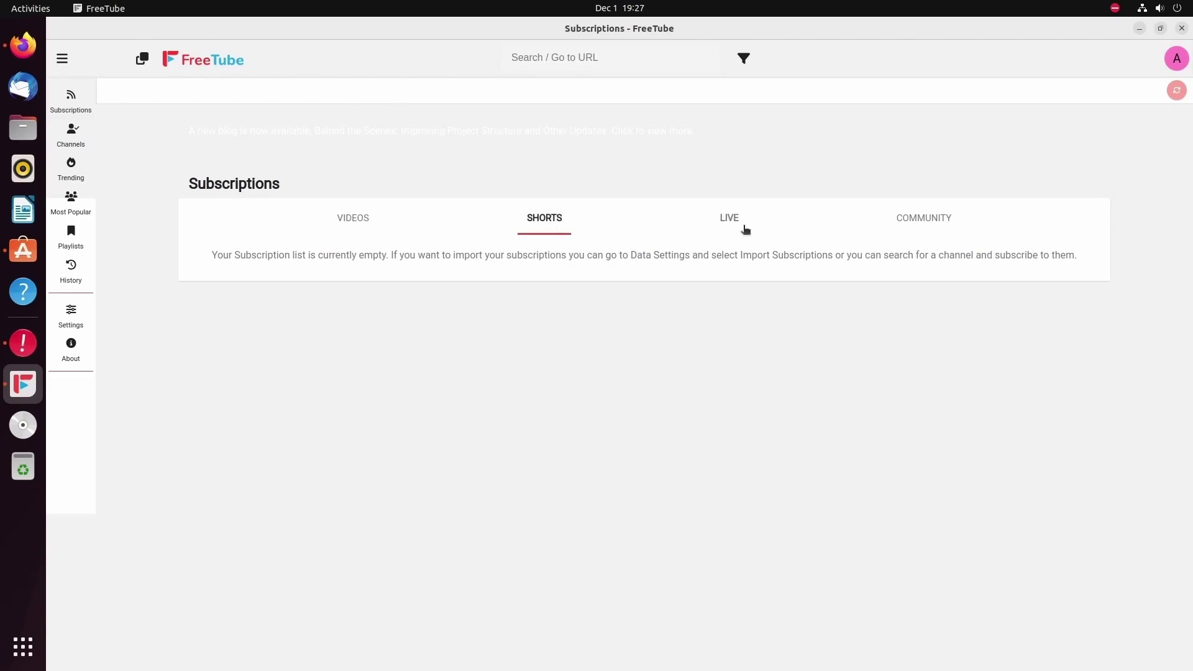
- View the Live and Community sections of the Subscriptions page and return to Videos
{"action": "left_click", "coordinate": [745, 230]}
{"action": "left_click", "coordinate": [902, 222]}
{"action": "left_click", "coordinate": [345, 231]}
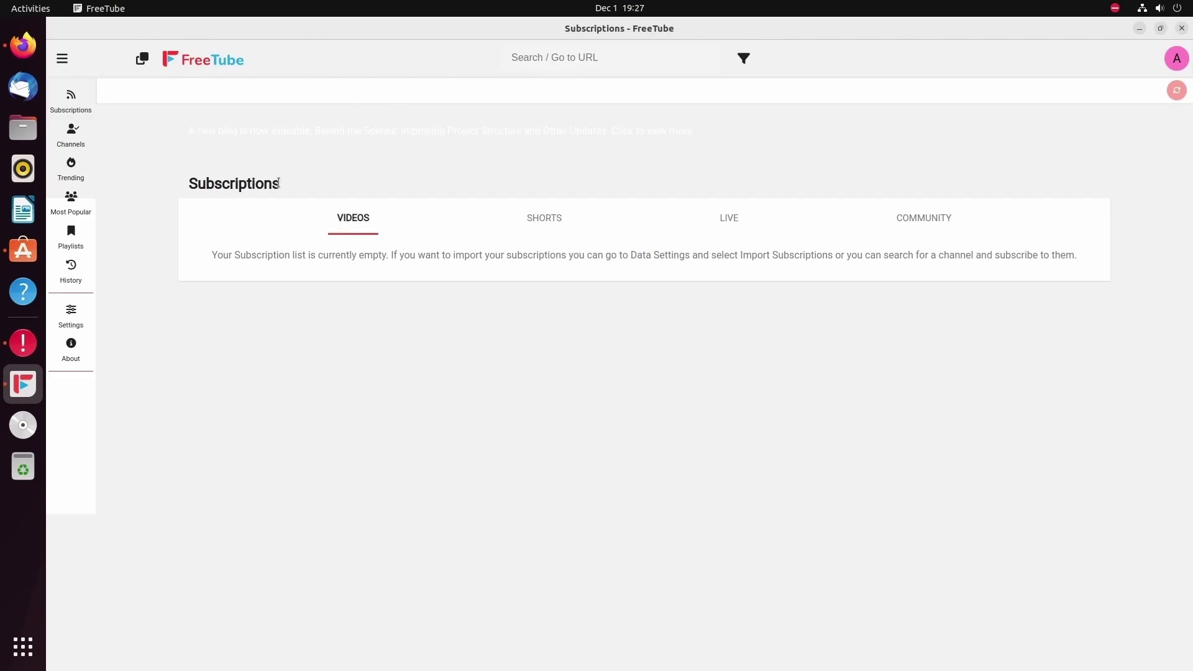
{"action": "left_click_drag", "start_coordinate": [277, 183], "coordinate": [186, 186]}
{"action": "left_click", "coordinate": [377, 195]}
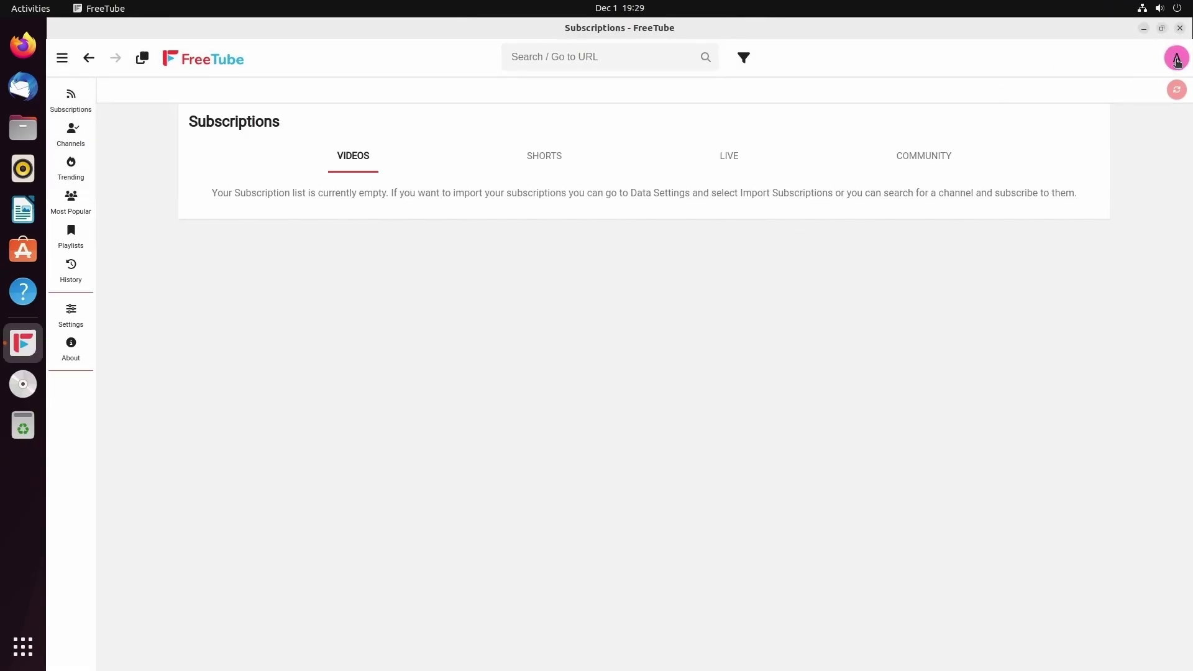
- Create a new profile named SavvyNik with the orange colour #FF6D00 in the Profile Manager
{"action": "left_click", "coordinate": [1176, 59]}
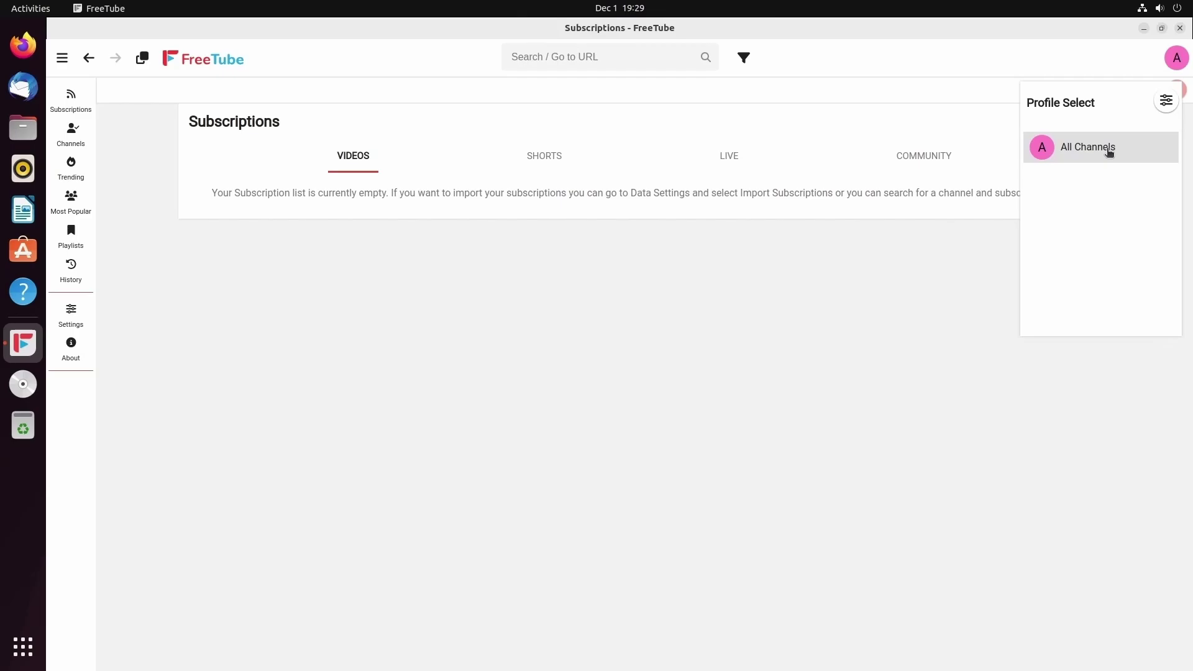
{"action": "left_click", "coordinate": [1165, 101]}
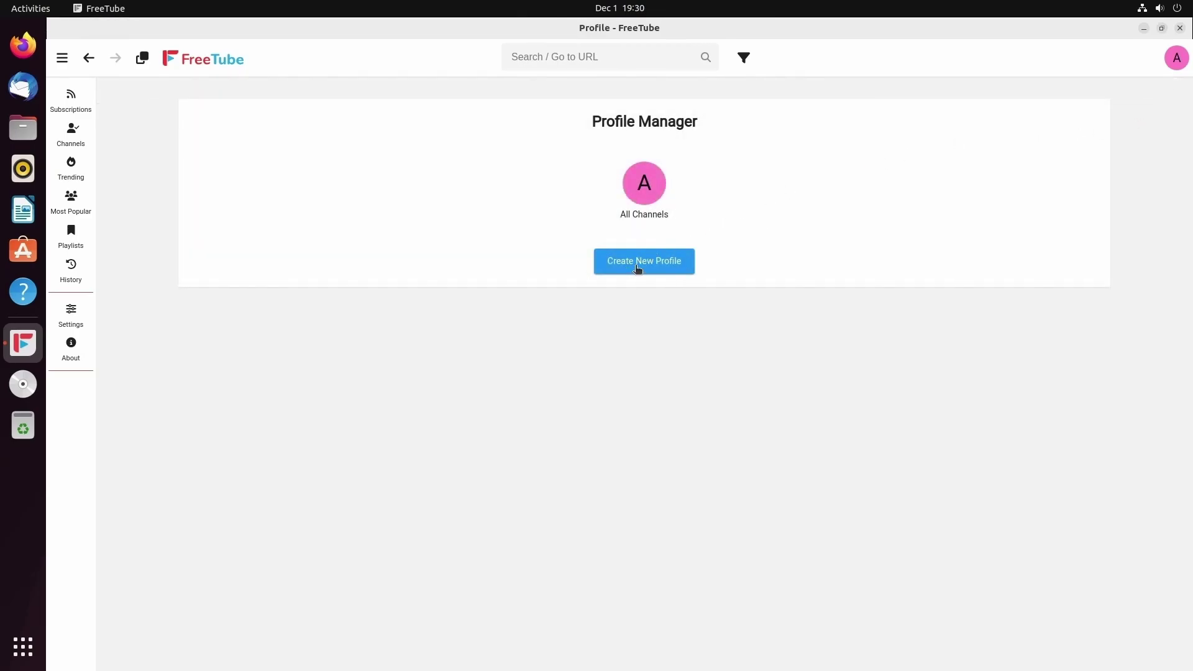
{"action": "left_click", "coordinate": [673, 261]}
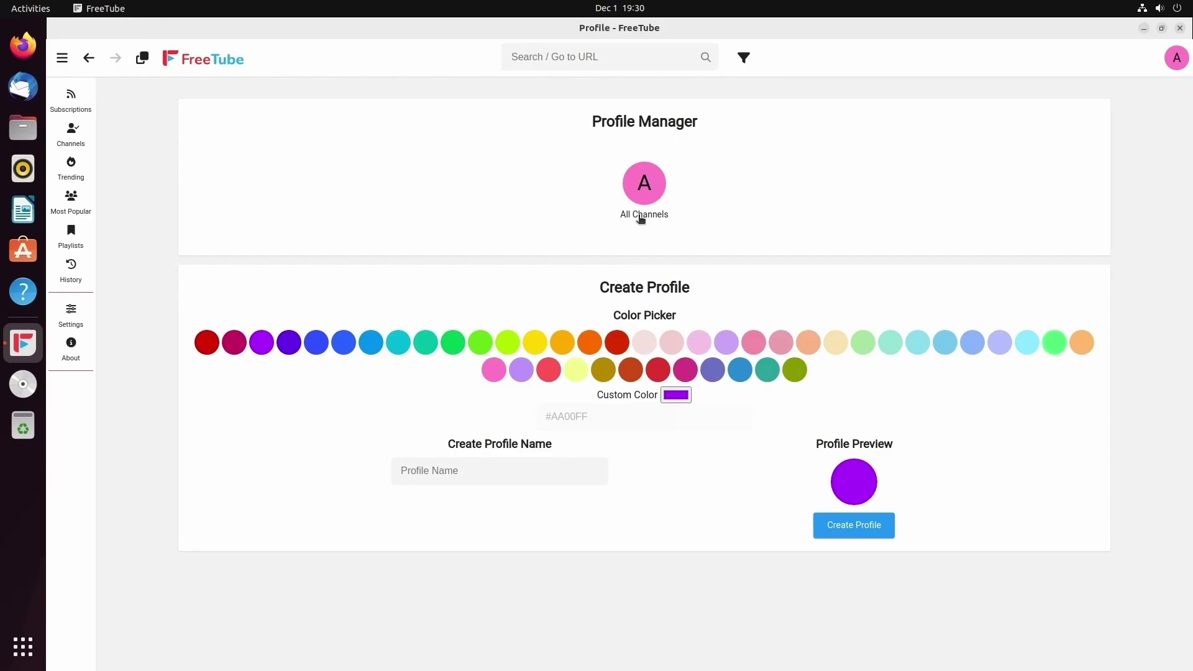
{"action": "left_click", "coordinate": [511, 474]}
{"action": "type", "text": "Sav"}
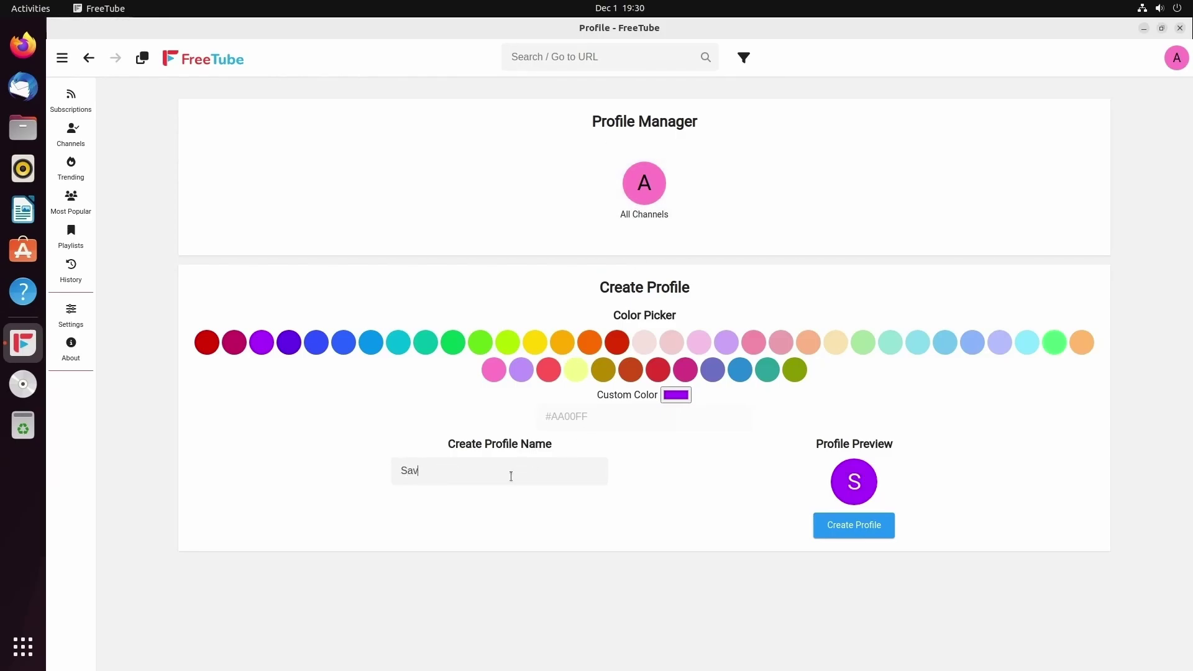
{"action": "type", "text": "vyNik"}
{"action": "key", "text": "Tab"}
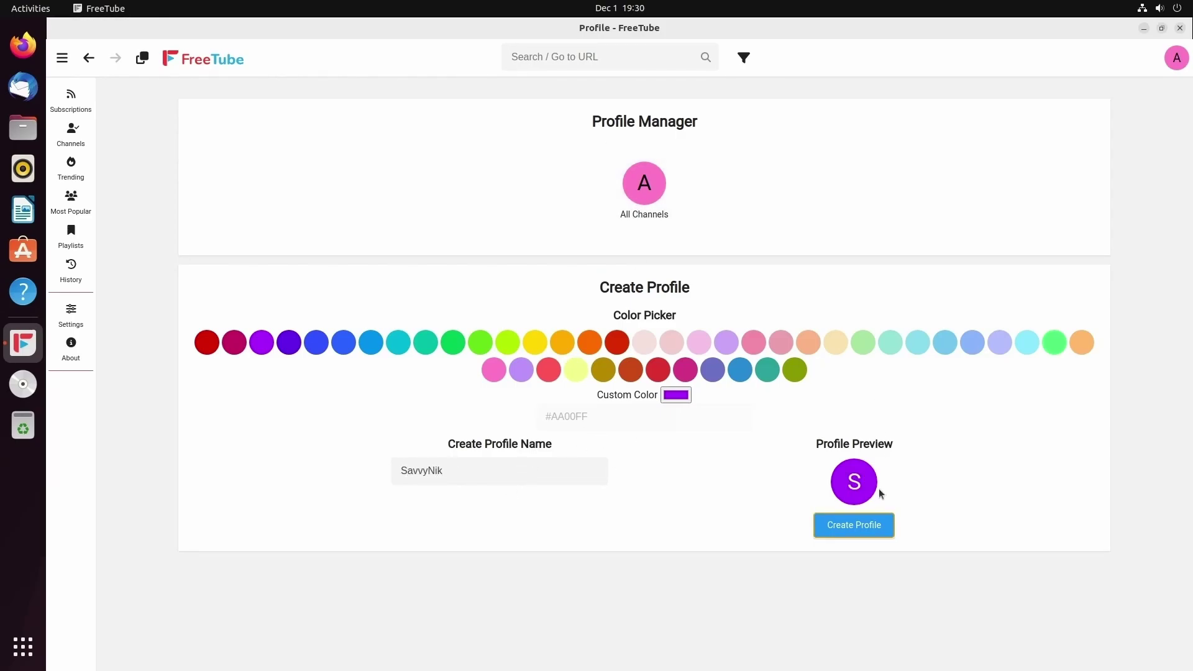
{"action": "left_click", "coordinate": [591, 346]}
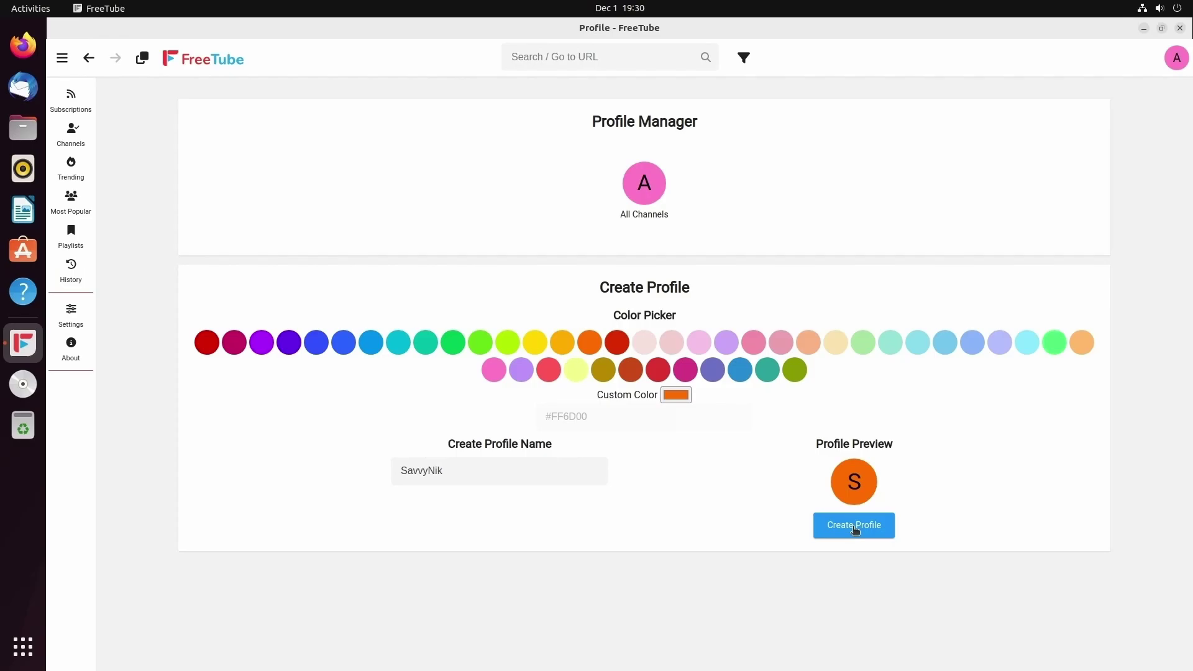
{"action": "left_click", "coordinate": [855, 530]}
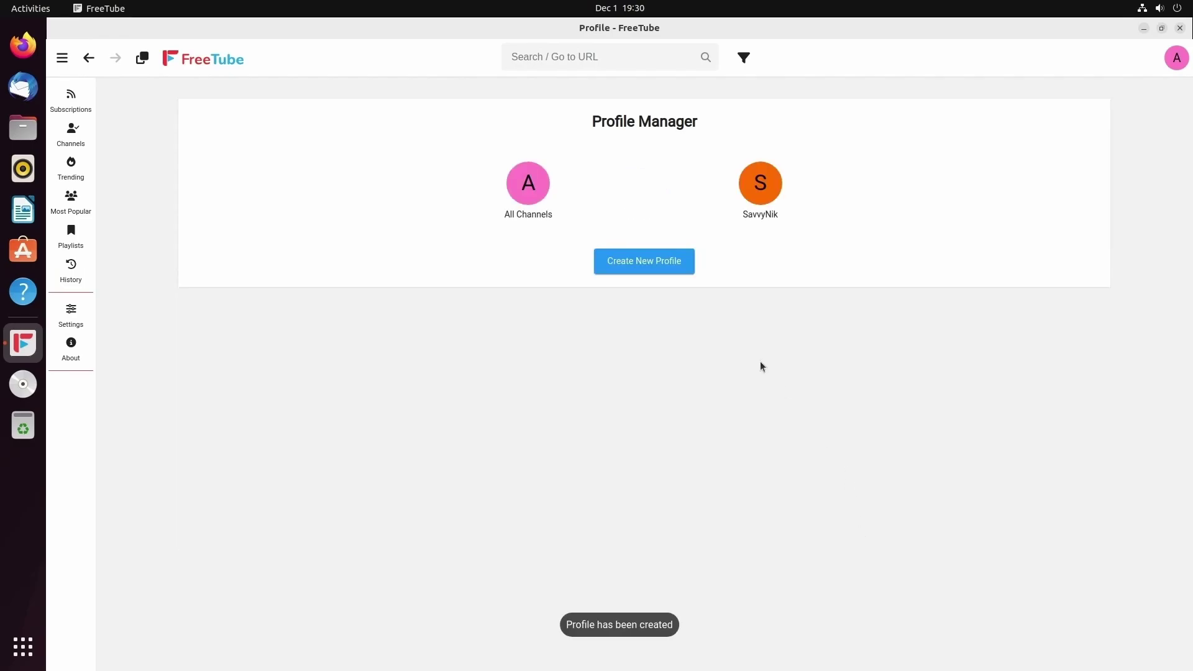
- Open the SavvyNik profile's details and review its Subscription List, Other Channels and Edit Profile sections
{"action": "left_click", "coordinate": [725, 218]}
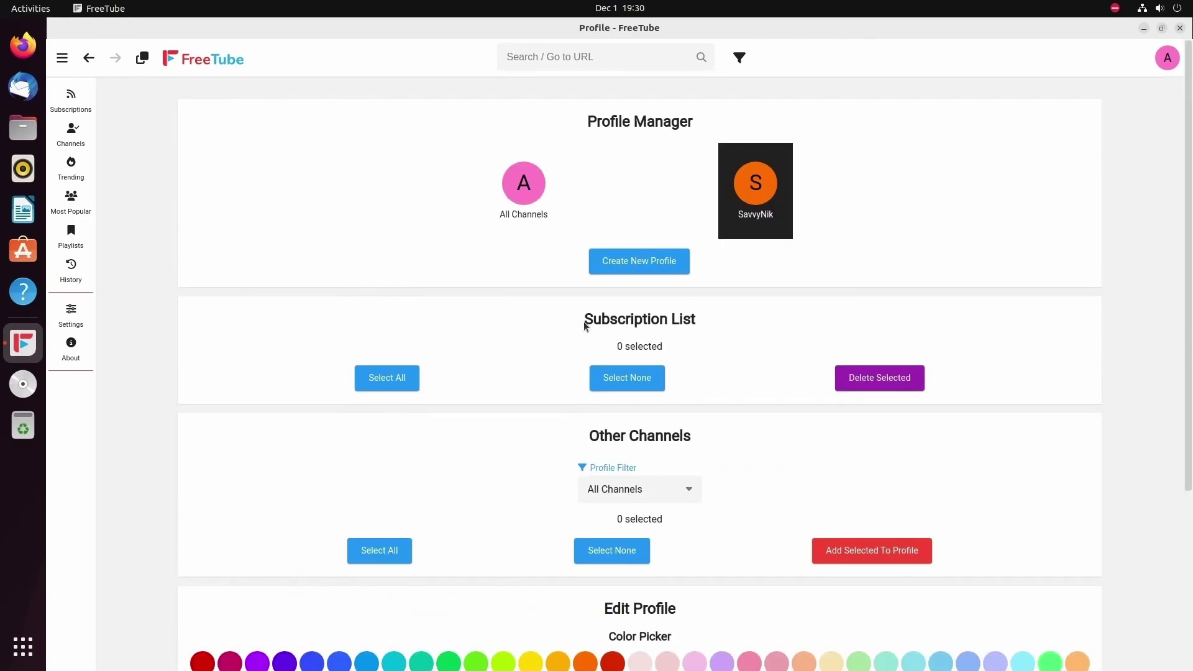
{"action": "left_click_drag", "start_coordinate": [585, 321], "coordinate": [777, 336]}
{"action": "left_click", "coordinate": [776, 336]}
{"action": "scroll", "coordinate": [727, 357], "scroll_direction": "down", "scroll_amount": 3}
{"action": "left_click_drag", "start_coordinate": [580, 300], "coordinate": [695, 291]}
{"action": "scroll", "coordinate": [791, 333], "scroll_direction": "down", "scroll_amount": 2}
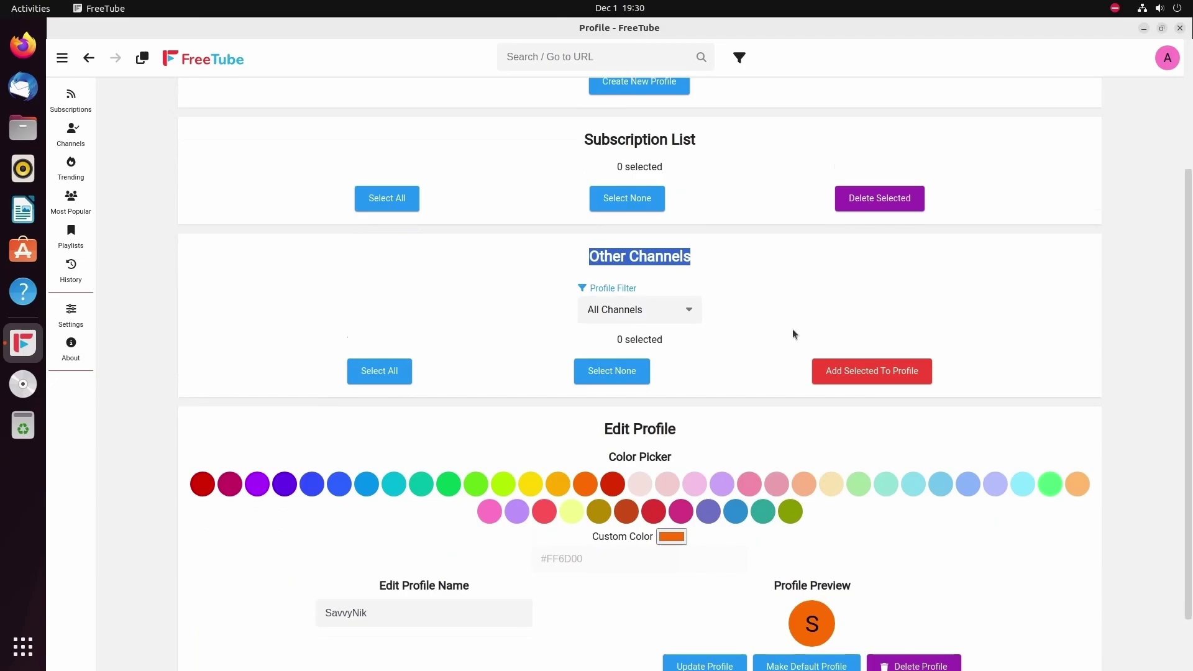
{"action": "scroll", "coordinate": [925, 592], "scroll_direction": "up", "scroll_amount": 5}
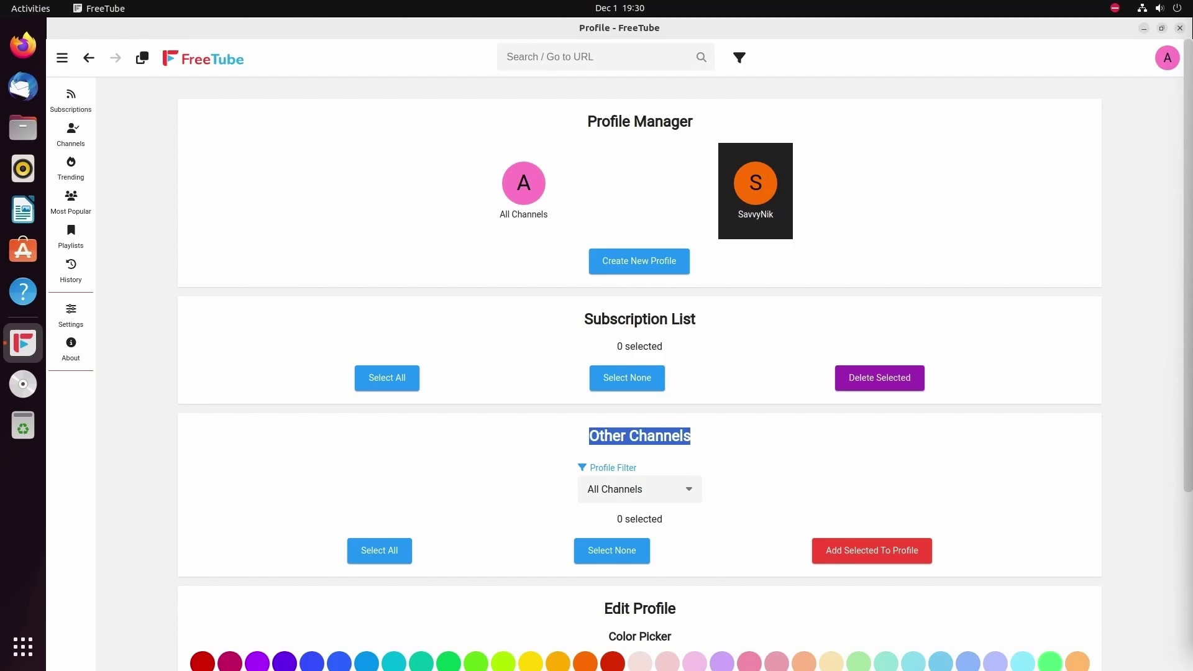
{"action": "left_click", "coordinate": [957, 158]}
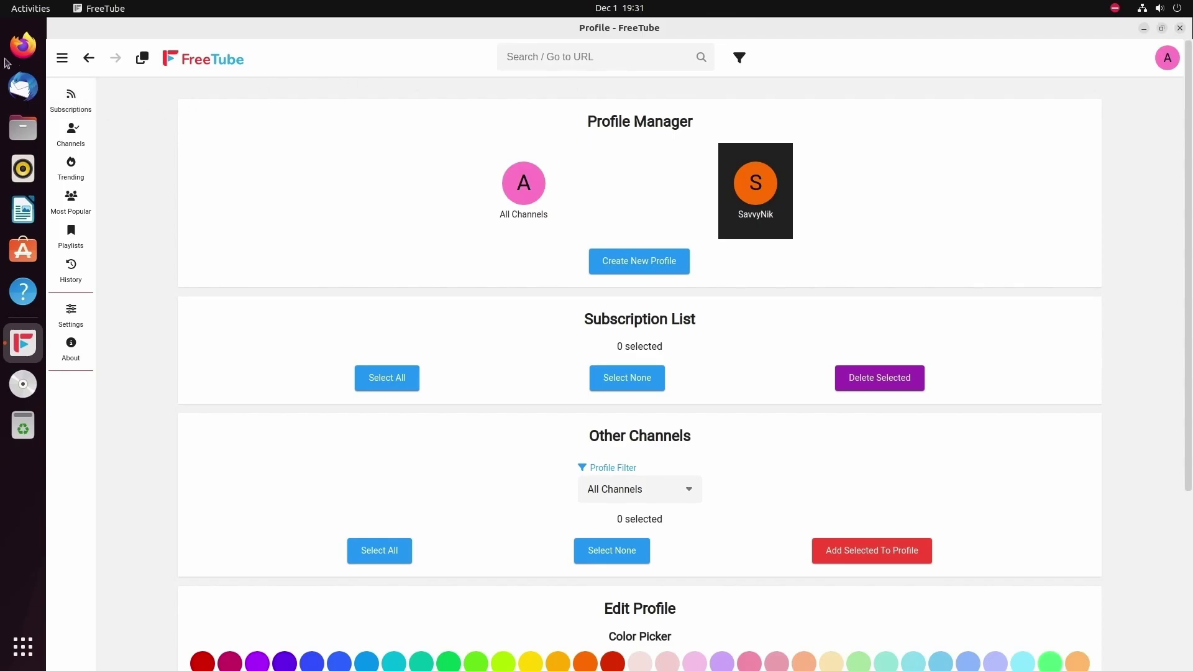
- Expand the side navigation to full labels and open the Subscriptions page
{"action": "left_click", "coordinate": [62, 59]}
{"action": "left_click", "coordinate": [99, 99]}
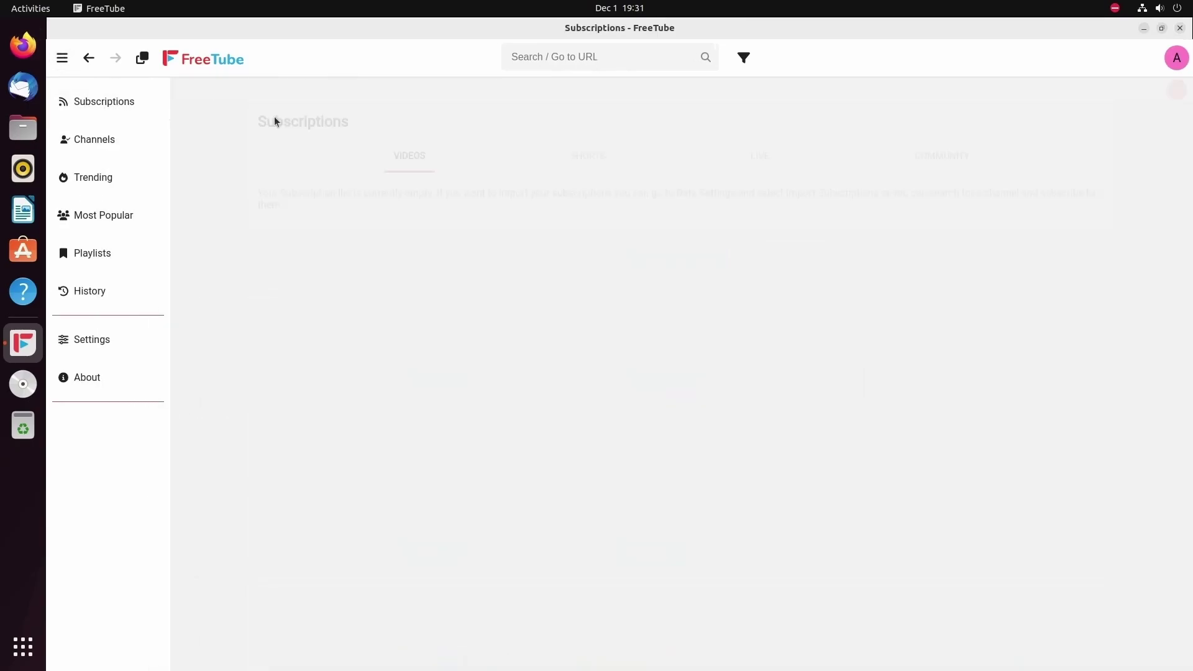
- Search for "savvynik"
{"action": "left_click", "coordinate": [579, 61]}
{"action": "type", "text": "s"}
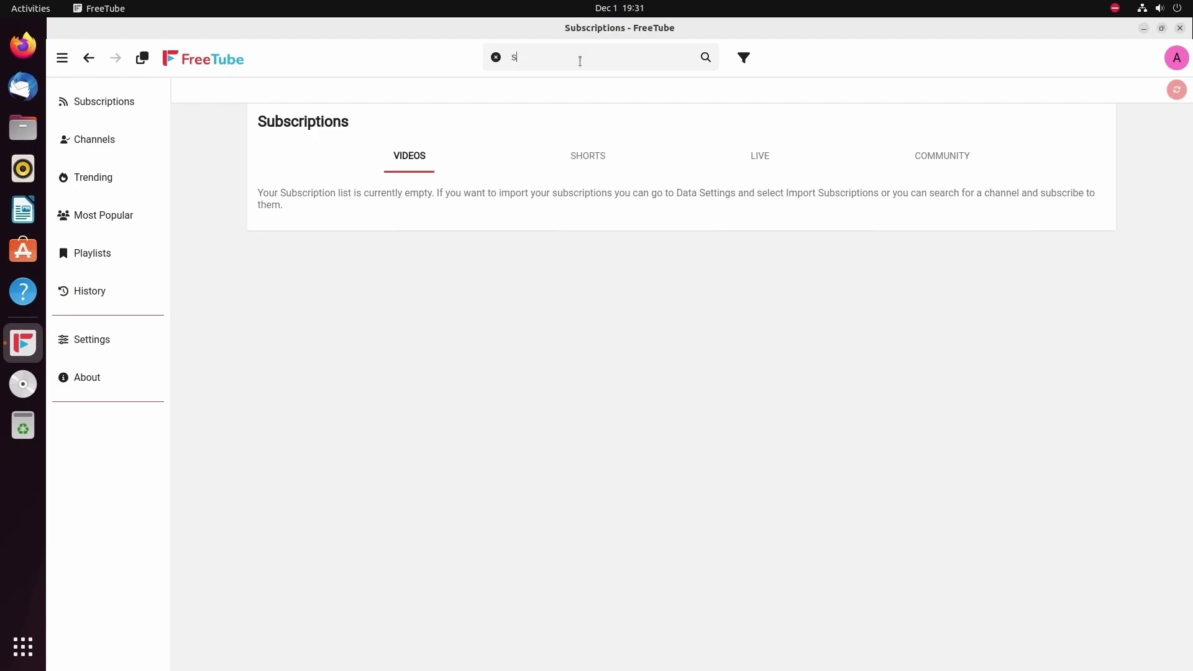
{"action": "type", "text": "avvynik"}
{"action": "key", "text": "Return"}
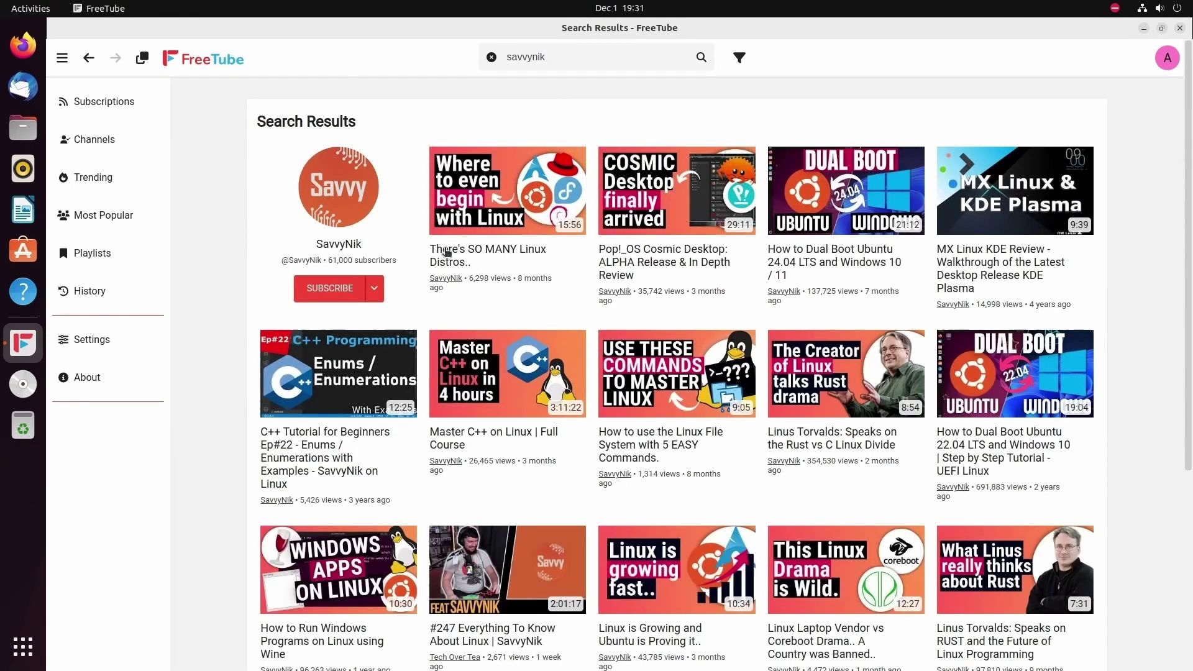
- Subscribe to the SavvyNik channel in both the All Channels and SavvyNik profiles, trying out removal and re-adding of the subscription
{"action": "left_click", "coordinate": [339, 298]}
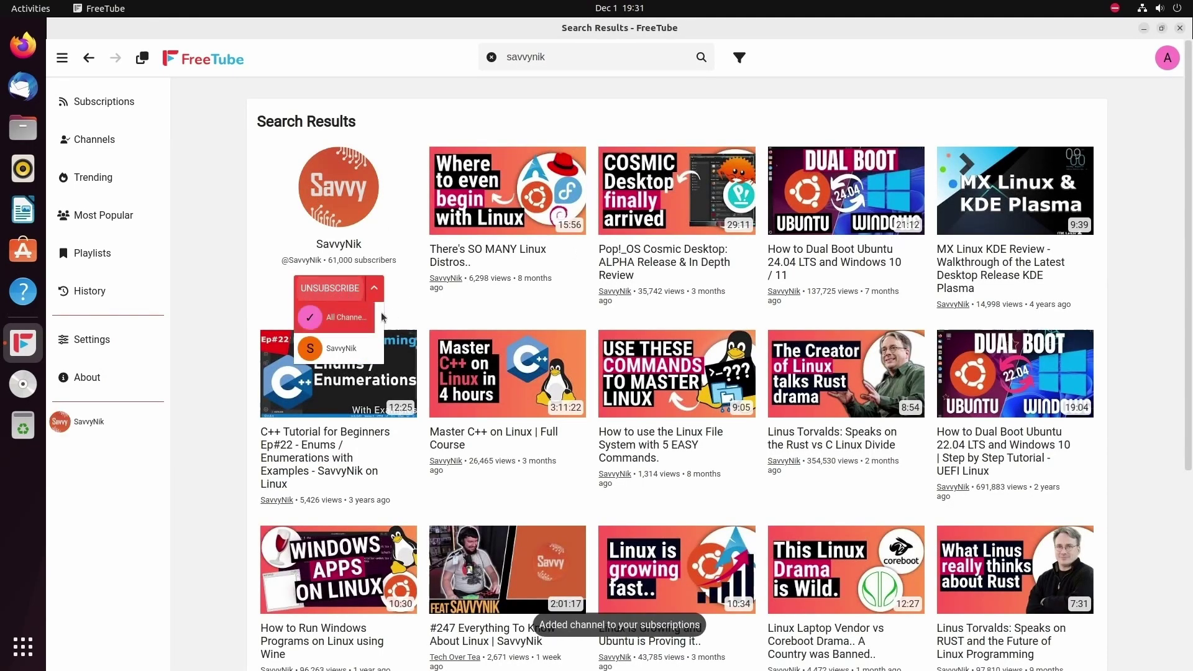
{"action": "left_click", "coordinate": [341, 349]}
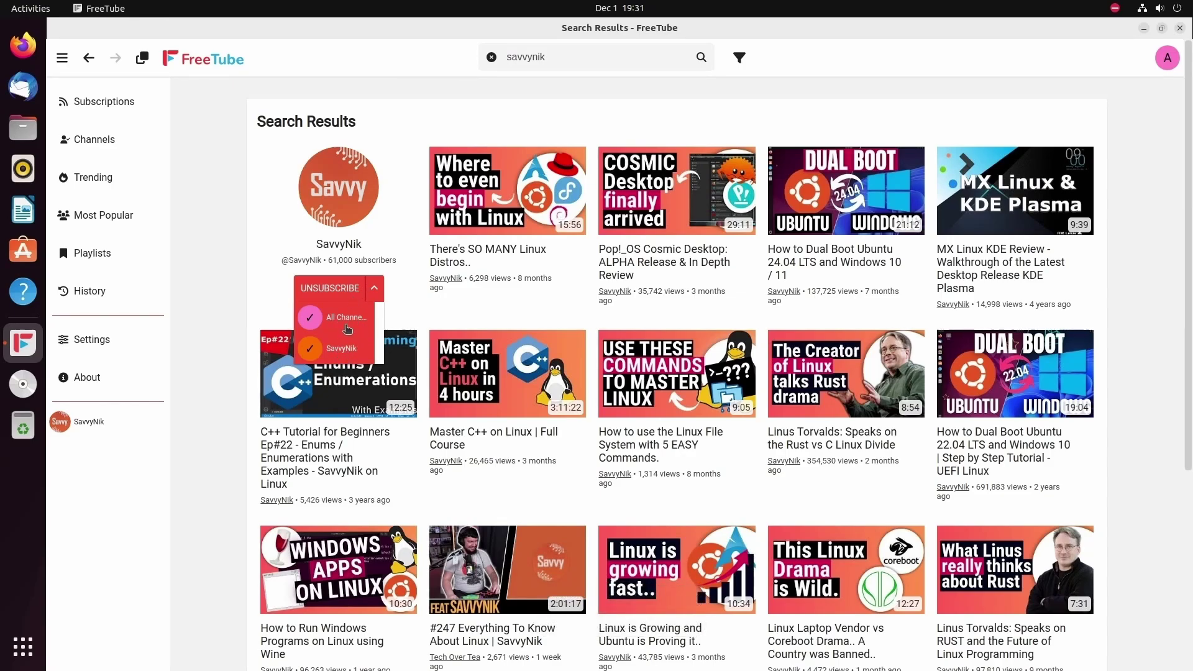
{"action": "left_click", "coordinate": [348, 329]}
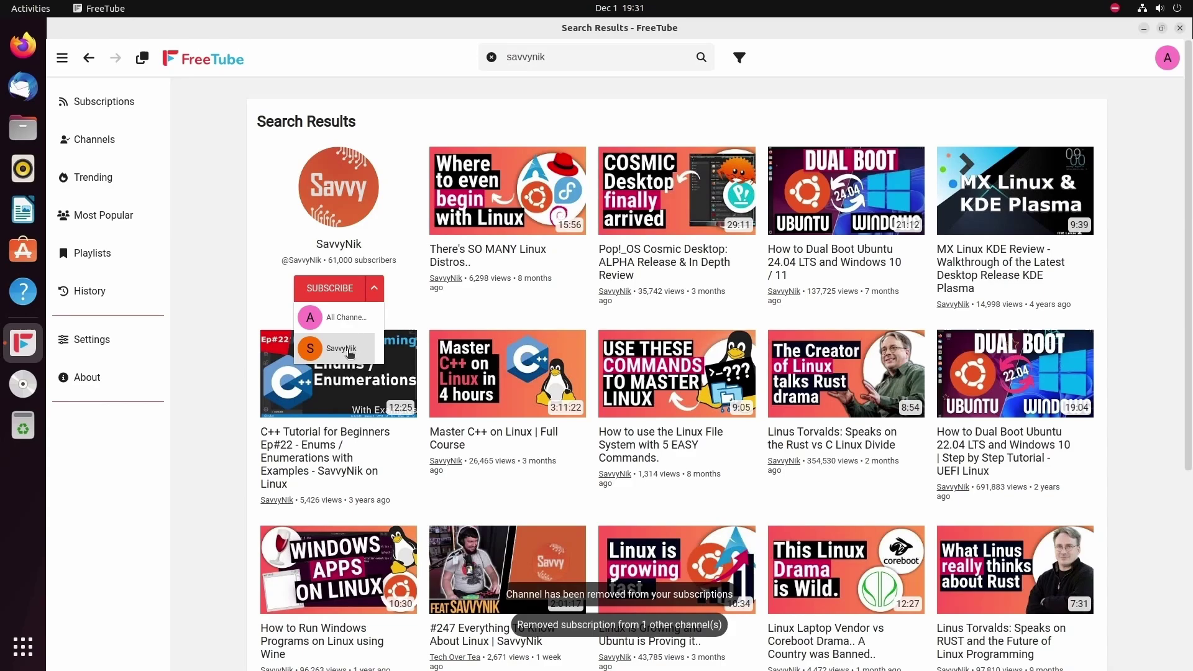
{"action": "left_click", "coordinate": [348, 350]}
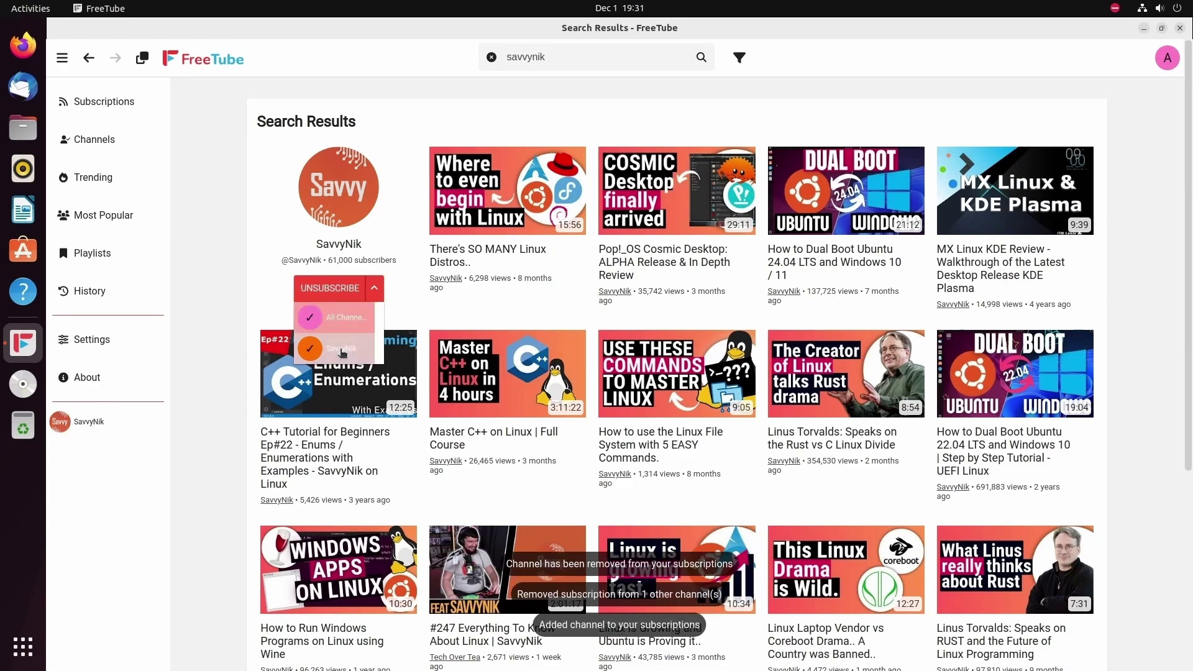
{"action": "left_click", "coordinate": [1165, 244]}
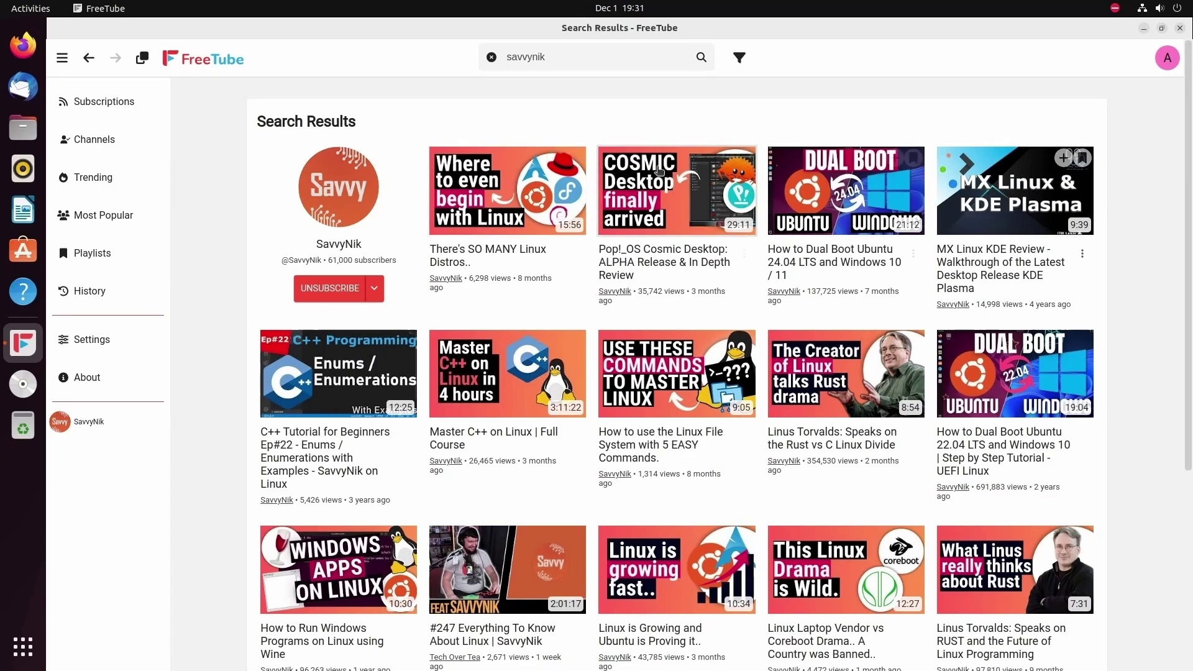
- Browse the search results, open the video "There's SO MANY Linux Distros.." and pause its playback
{"action": "scroll", "coordinate": [483, 156], "scroll_direction": "down", "scroll_amount": 1}
{"action": "scroll", "coordinate": [483, 156], "scroll_direction": "down", "scroll_amount": 6}
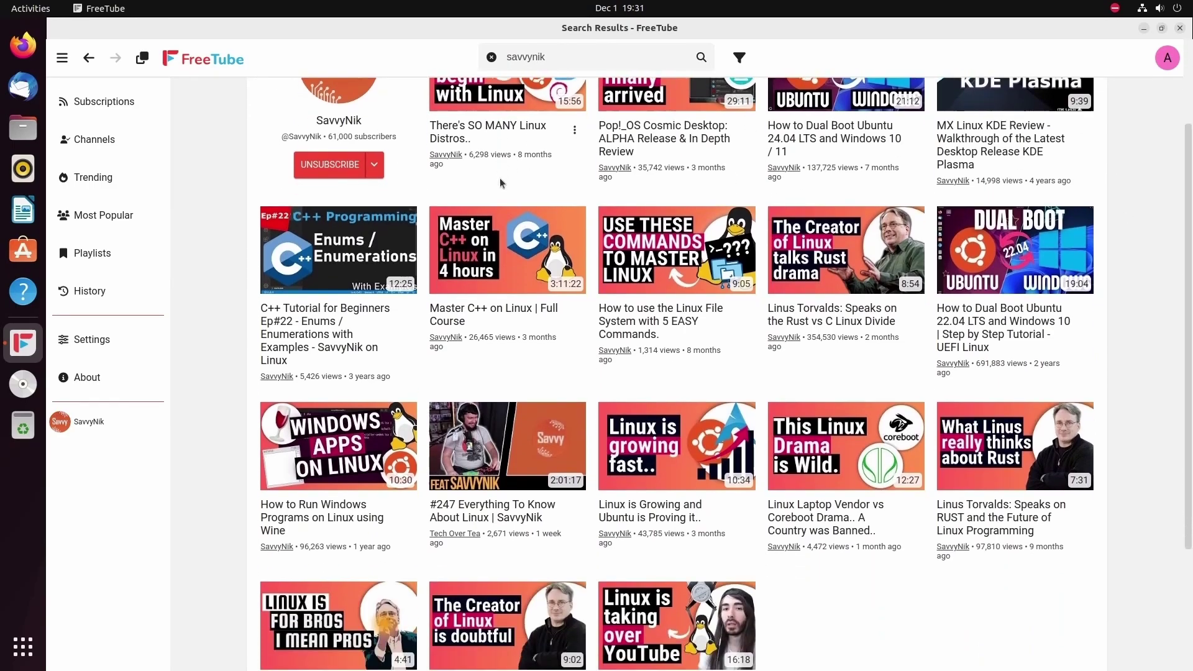
{"action": "scroll", "coordinate": [511, 215], "scroll_direction": "up", "scroll_amount": 6}
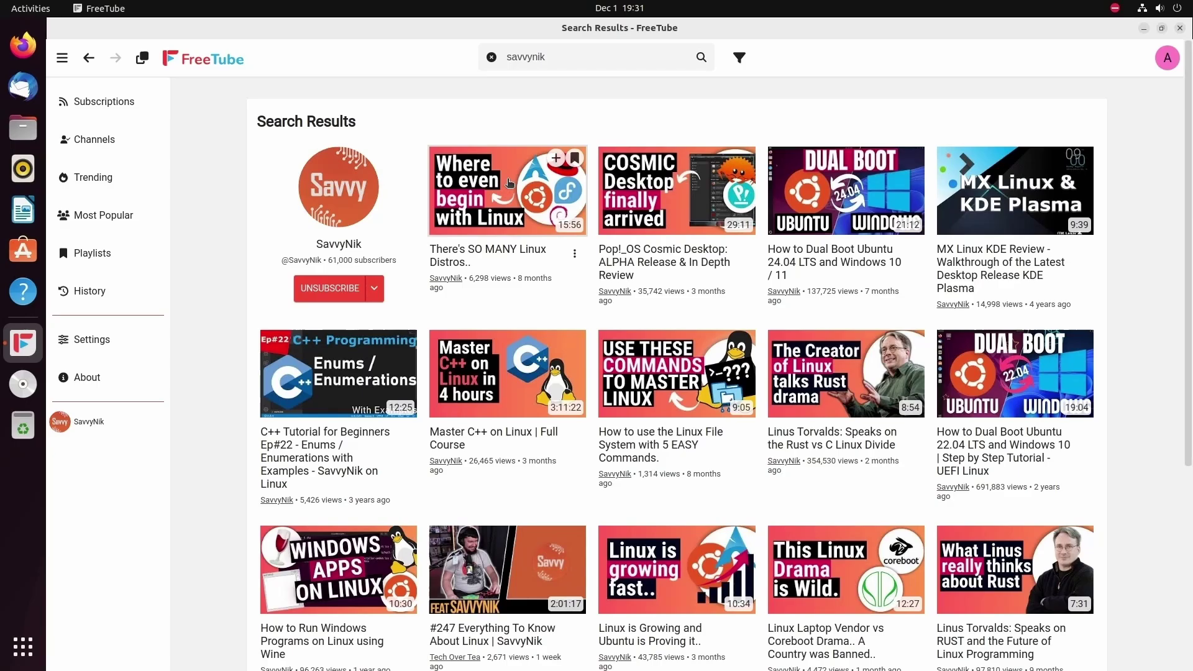
{"action": "scroll", "coordinate": [512, 214], "scroll_direction": "down", "scroll_amount": 5}
{"action": "scroll", "coordinate": [620, 396], "scroll_direction": "up", "scroll_amount": 1}
{"action": "scroll", "coordinate": [619, 396], "scroll_direction": "up", "scroll_amount": 6}
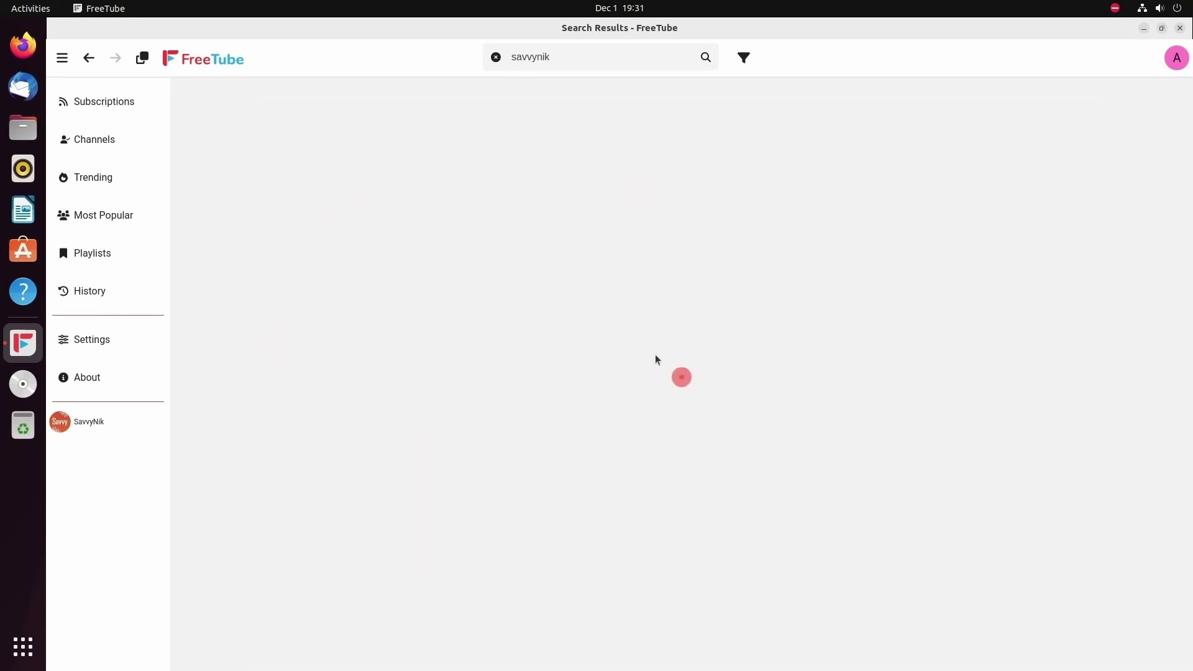
{"action": "left_click", "coordinate": [654, 356]}
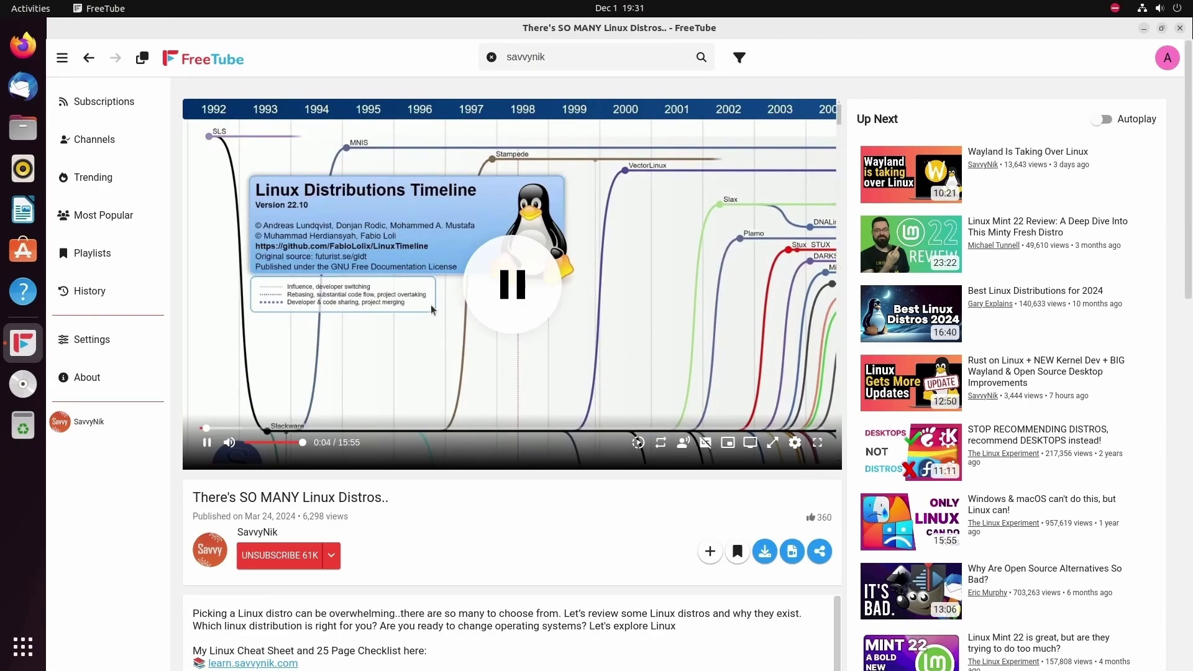
{"action": "key", "text": "space"}
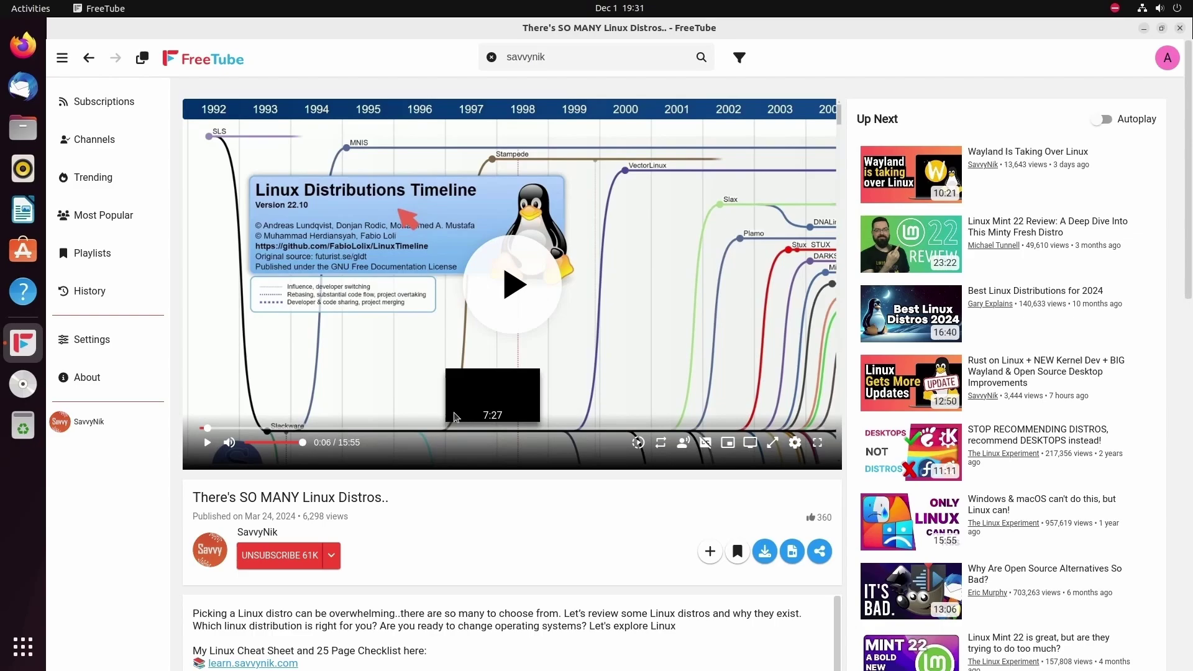
- Look through the video's description and comments, and return to the player
{"action": "scroll", "coordinate": [519, 502], "scroll_direction": "down", "scroll_amount": 2}
{"action": "scroll", "coordinate": [519, 502], "scroll_direction": "down", "scroll_amount": 3}
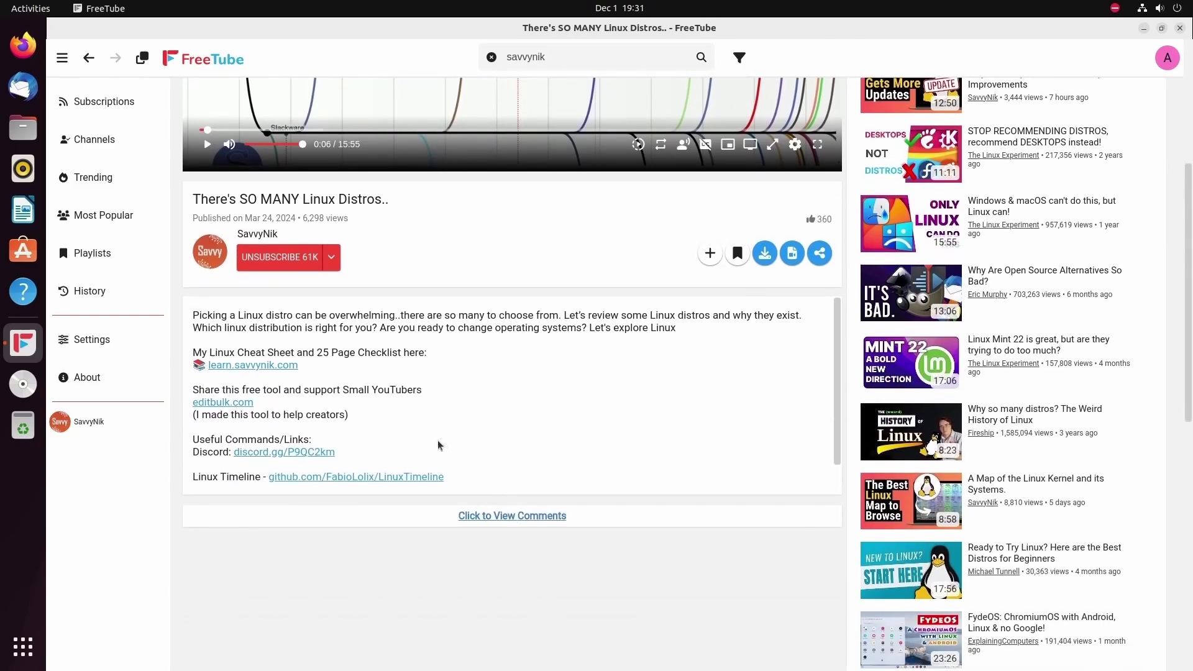
{"action": "left_click", "coordinate": [514, 519]}
{"action": "scroll", "coordinate": [501, 464], "scroll_direction": "down", "scroll_amount": 5}
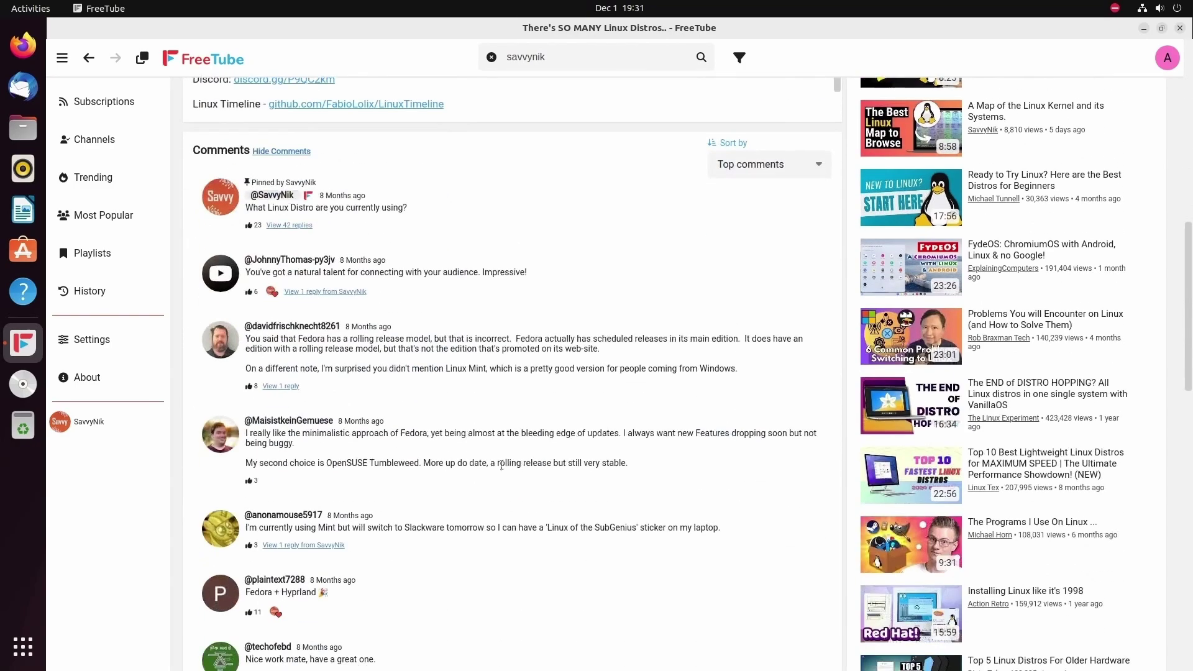
{"action": "scroll", "coordinate": [479, 414], "scroll_direction": "down", "scroll_amount": 14}
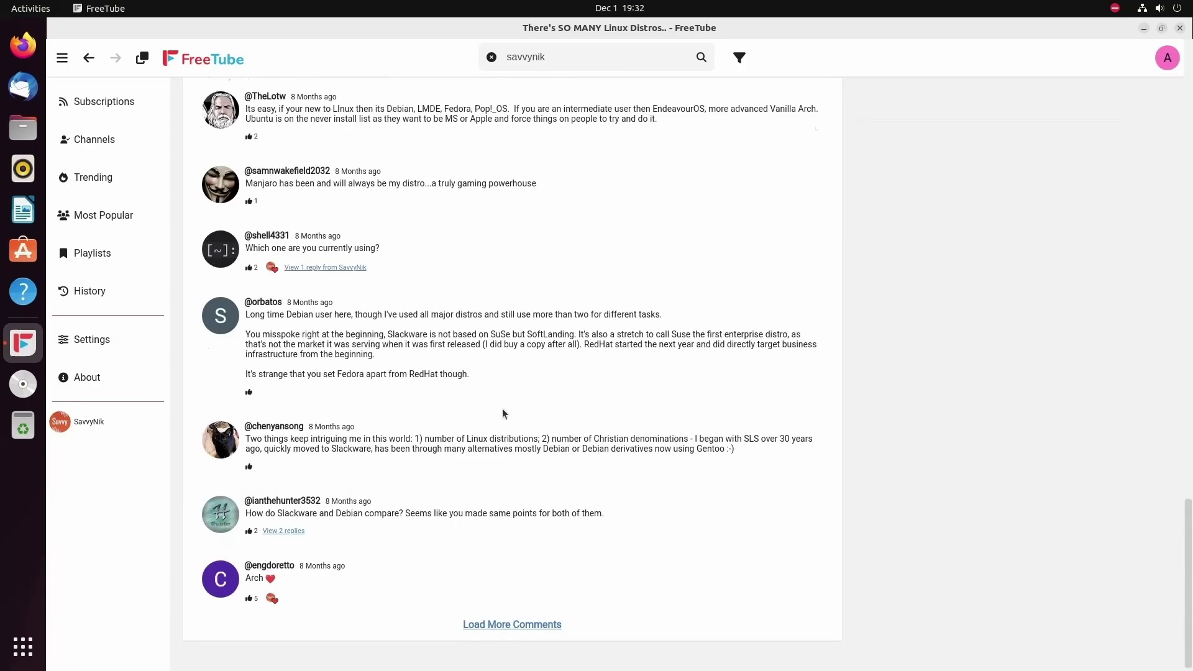
{"action": "scroll", "coordinate": [620, 550], "scroll_direction": "up", "scroll_amount": 20}
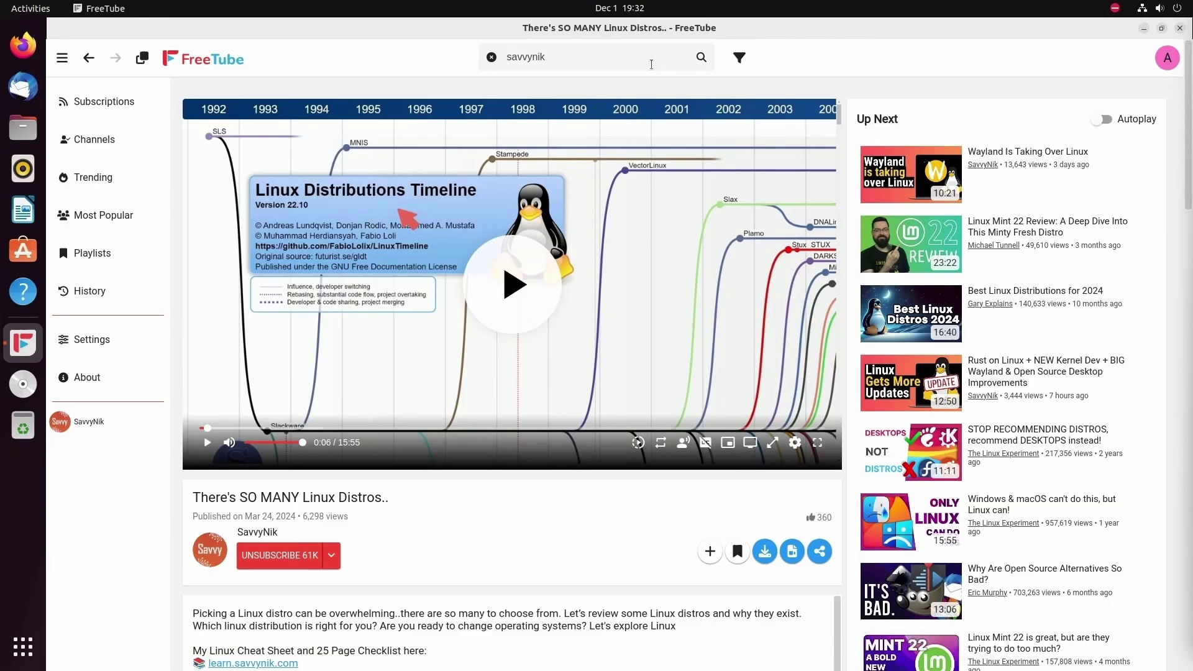
- Go back in the history and search for "linux"
{"action": "key", "text": "alt+Left"}
{"action": "left_click", "coordinate": [592, 60]}
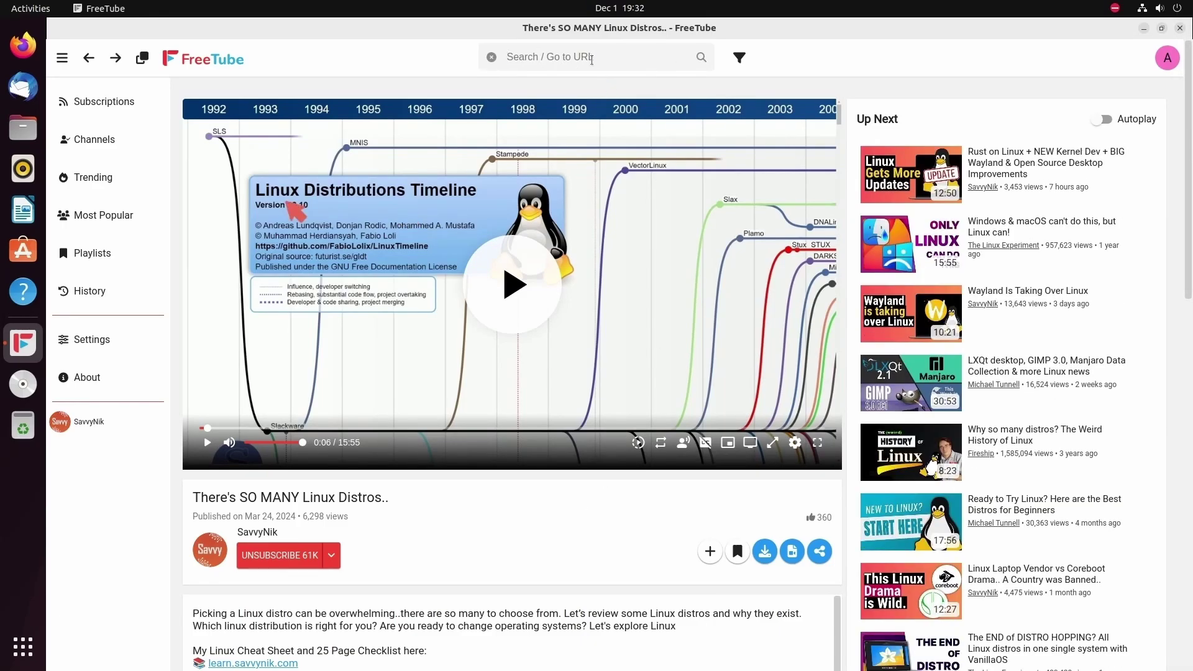
{"action": "type", "text": "linux"}
{"action": "key", "text": "Return"}
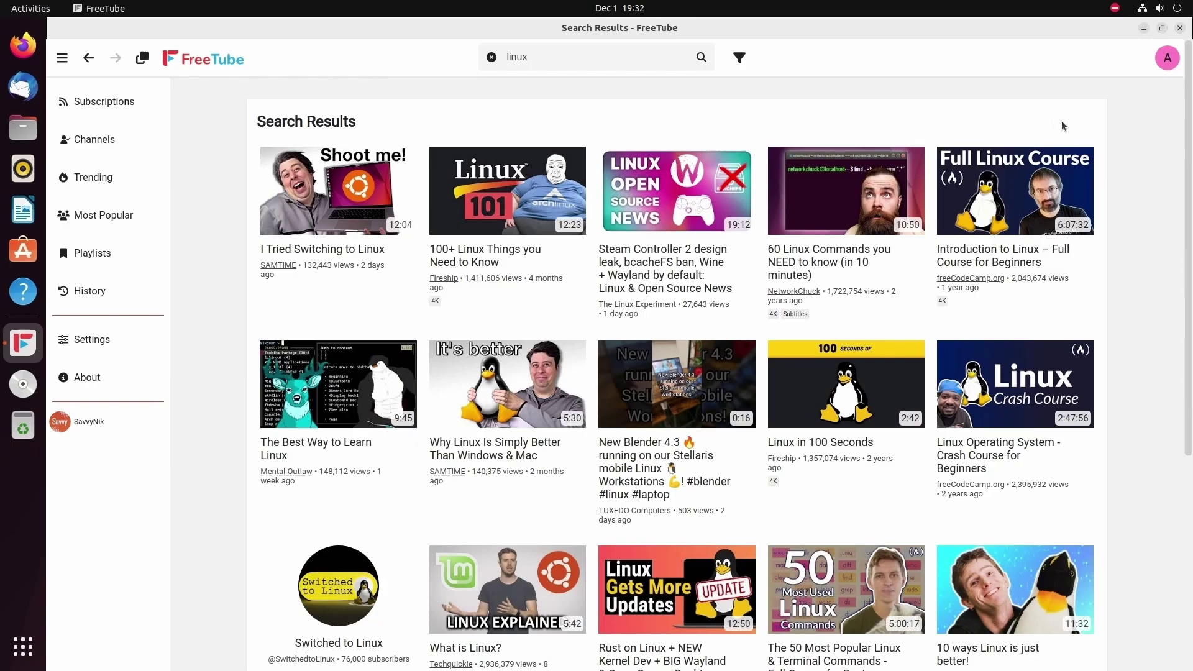
- Open the video "Rust on Linux + NEW Kernel Dev + BIG Wayland & Open Source Desktop Improvements" from the results and view its description
{"action": "scroll", "coordinate": [741, 452], "scroll_direction": "down", "scroll_amount": 5}
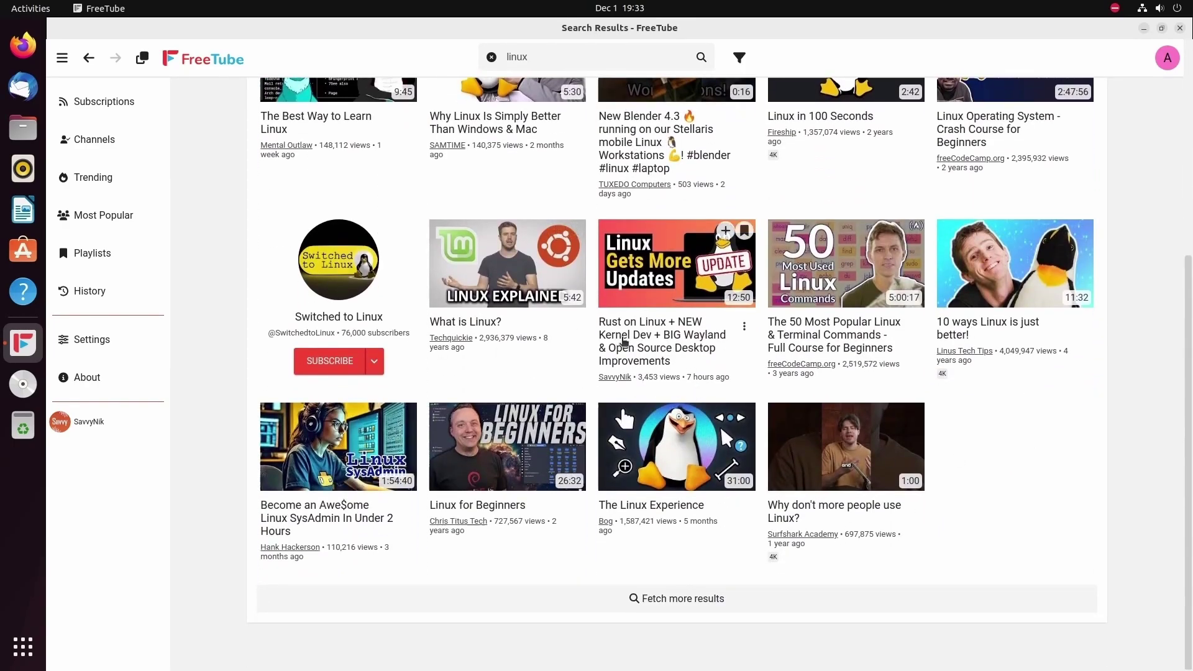
{"action": "left_click", "coordinate": [629, 339]}
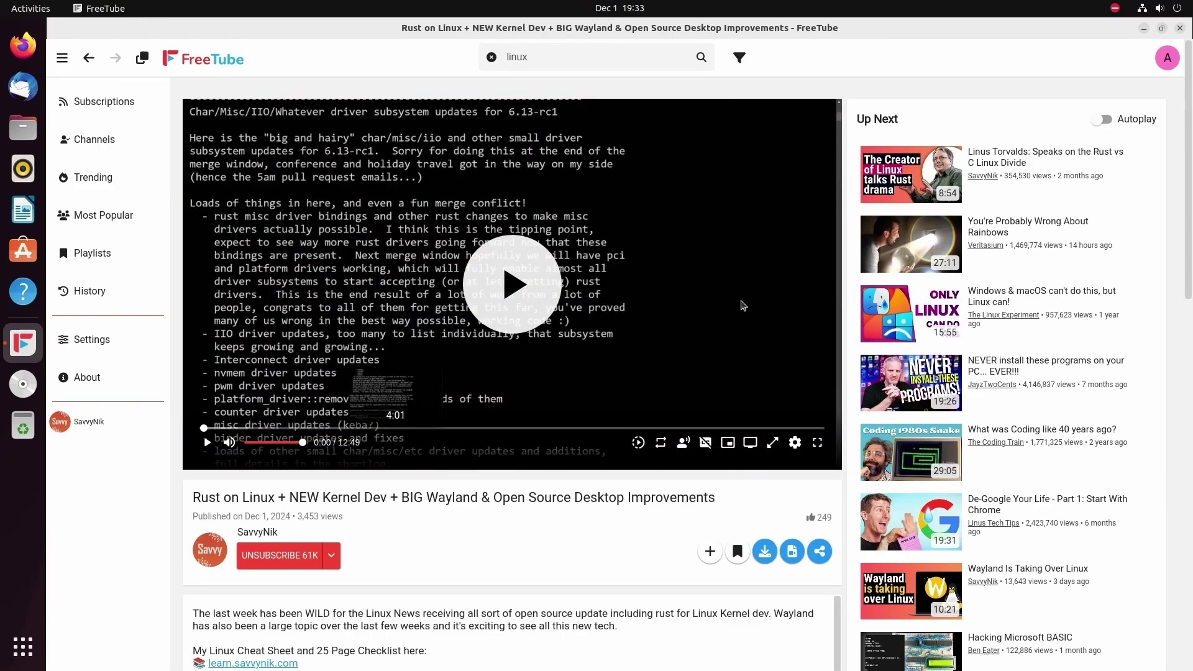
{"action": "scroll", "coordinate": [726, 258], "scroll_direction": "down", "scroll_amount": 3}
{"action": "scroll", "coordinate": [490, 309], "scroll_direction": "down", "scroll_amount": 2}
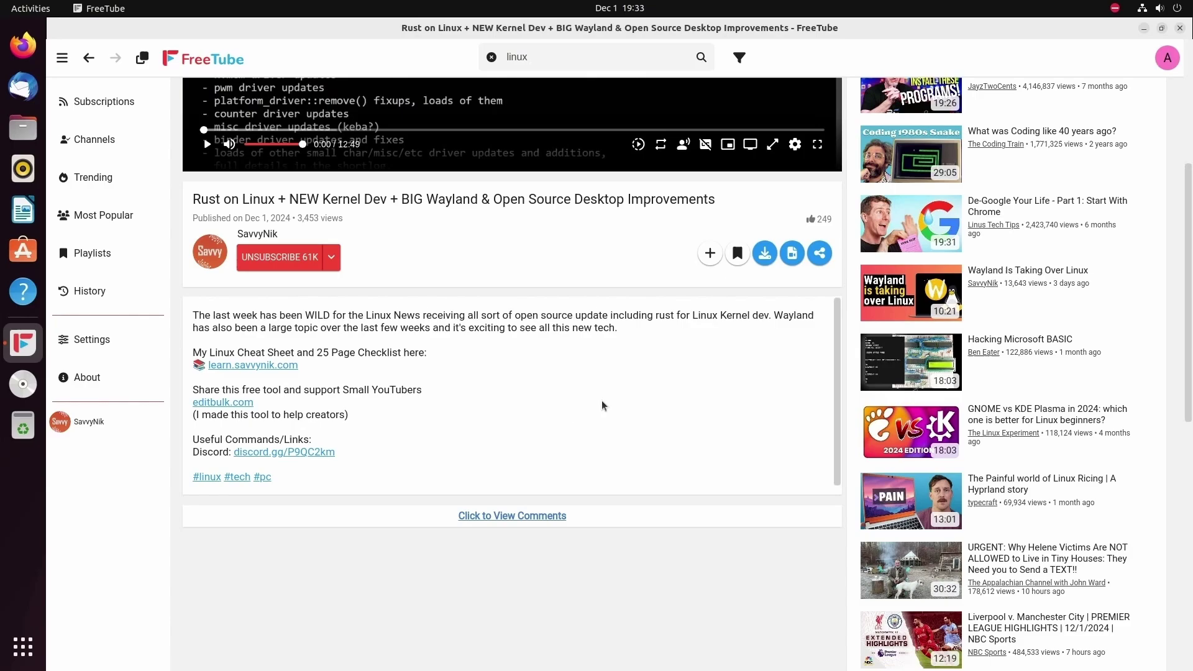
{"action": "scroll", "coordinate": [533, 421], "scroll_direction": "up", "scroll_amount": 5}
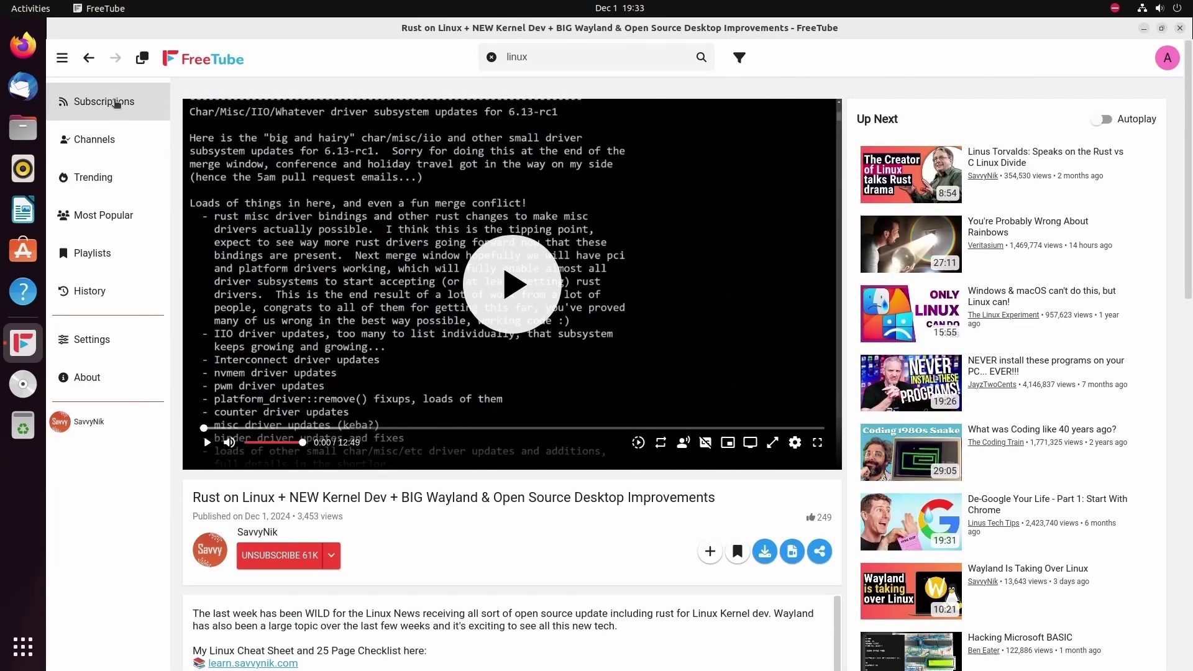
- Open the subscriptions and look through their Shorts, Live and Community feeds
{"action": "left_click", "coordinate": [93, 102]}
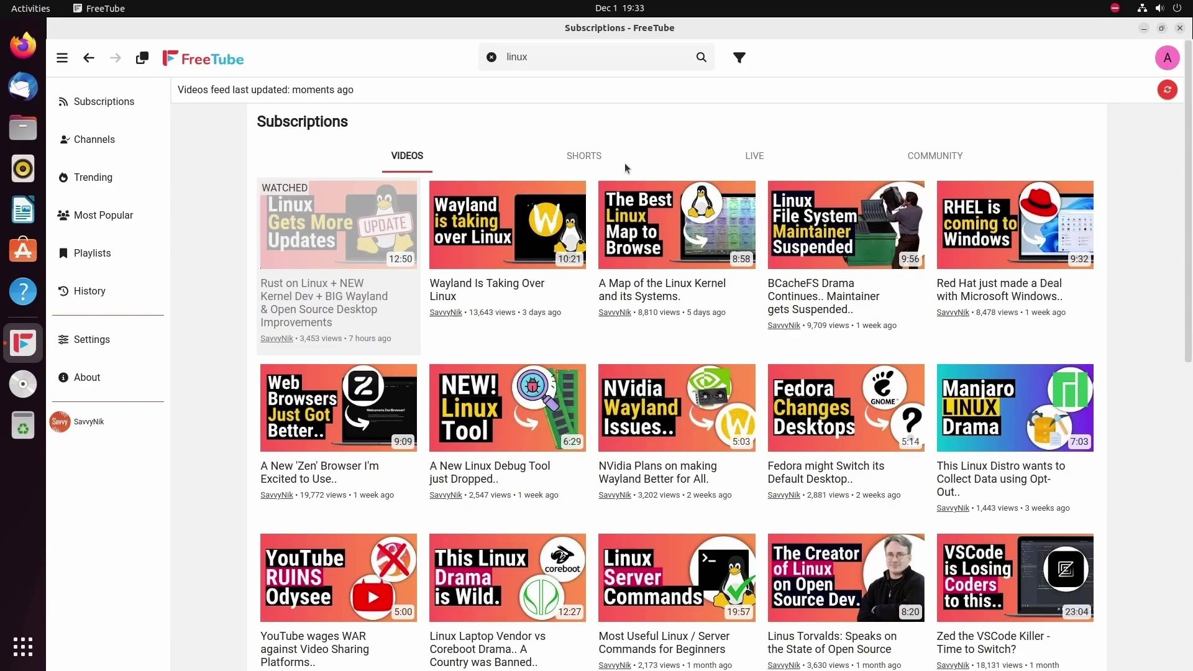
{"action": "left_click", "coordinate": [584, 158]}
{"action": "left_click", "coordinate": [781, 160]}
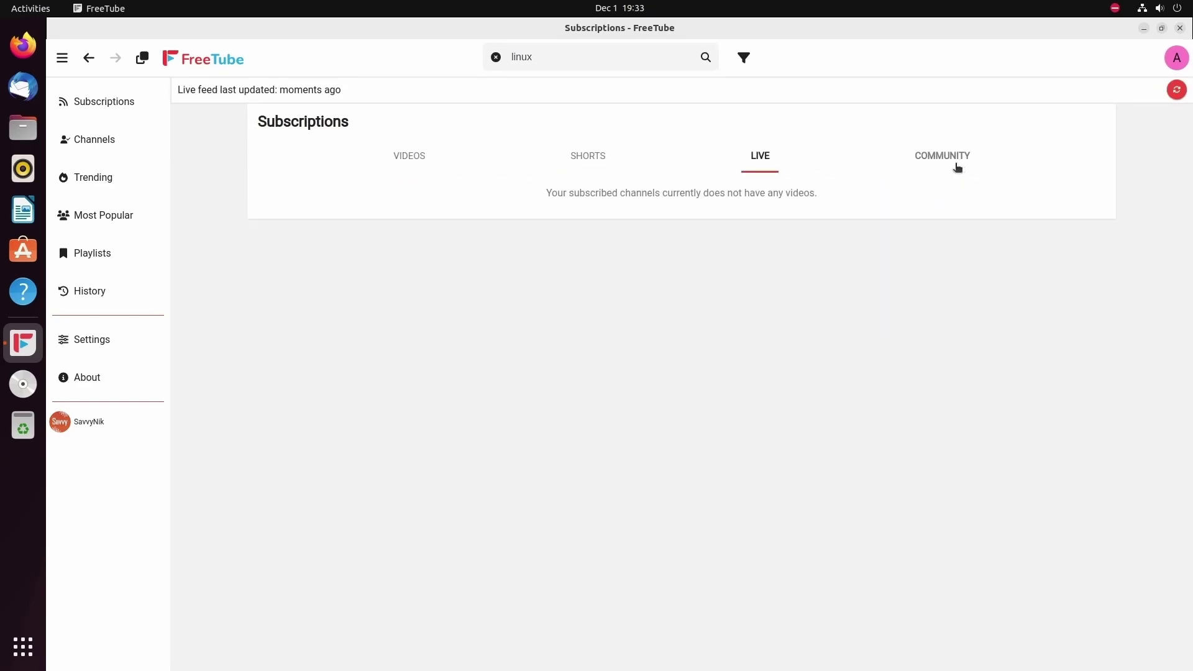
{"action": "left_click", "coordinate": [954, 163]}
{"action": "scroll", "coordinate": [501, 251], "scroll_direction": "down", "scroll_amount": 5}
{"action": "scroll", "coordinate": [501, 251], "scroll_direction": "up", "scroll_amount": 5}
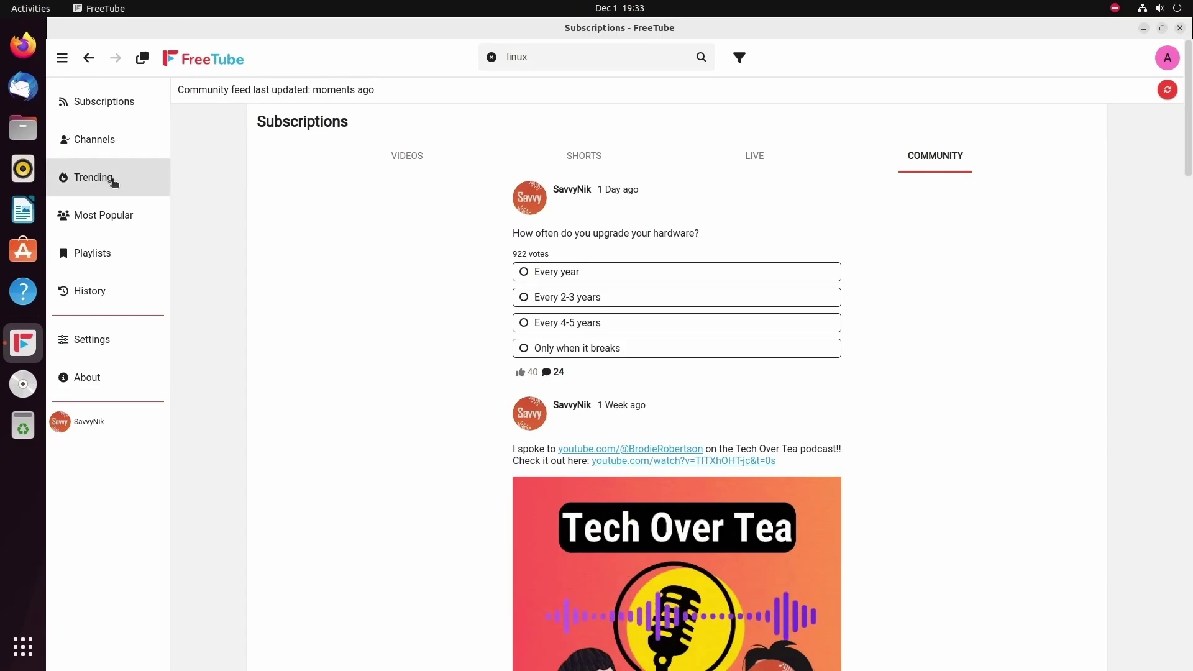
- View the subscribed channel list, followed by the Trending and Most Popular feeds
{"action": "left_click", "coordinate": [125, 150]}
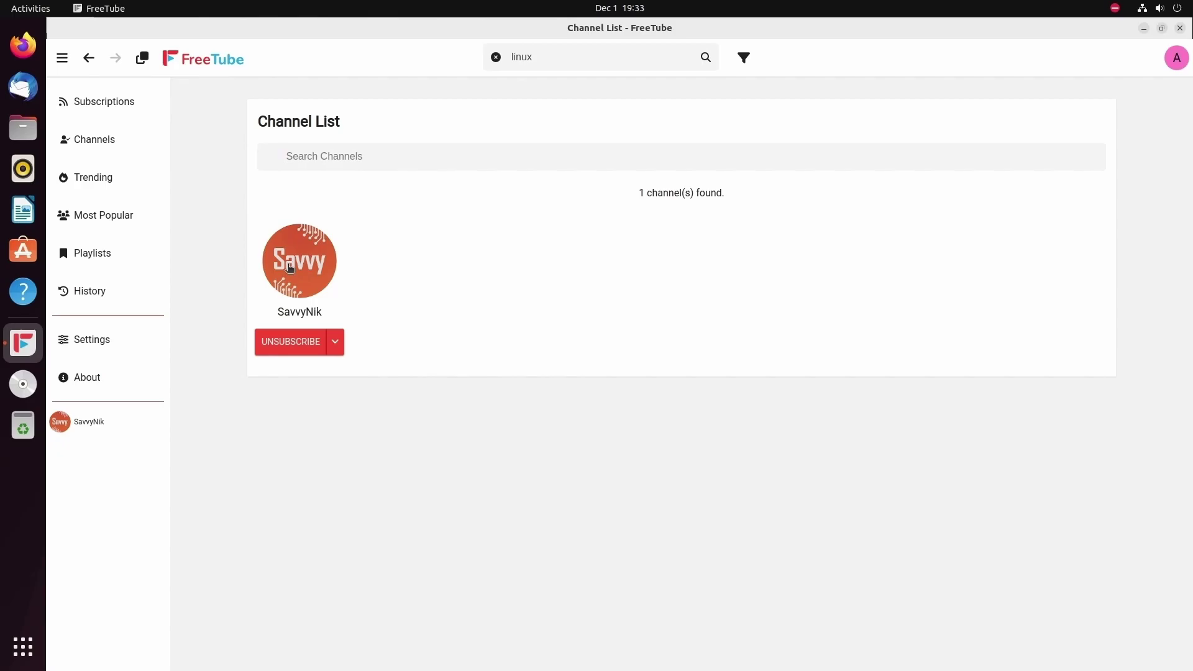
{"action": "left_click", "coordinate": [119, 180]}
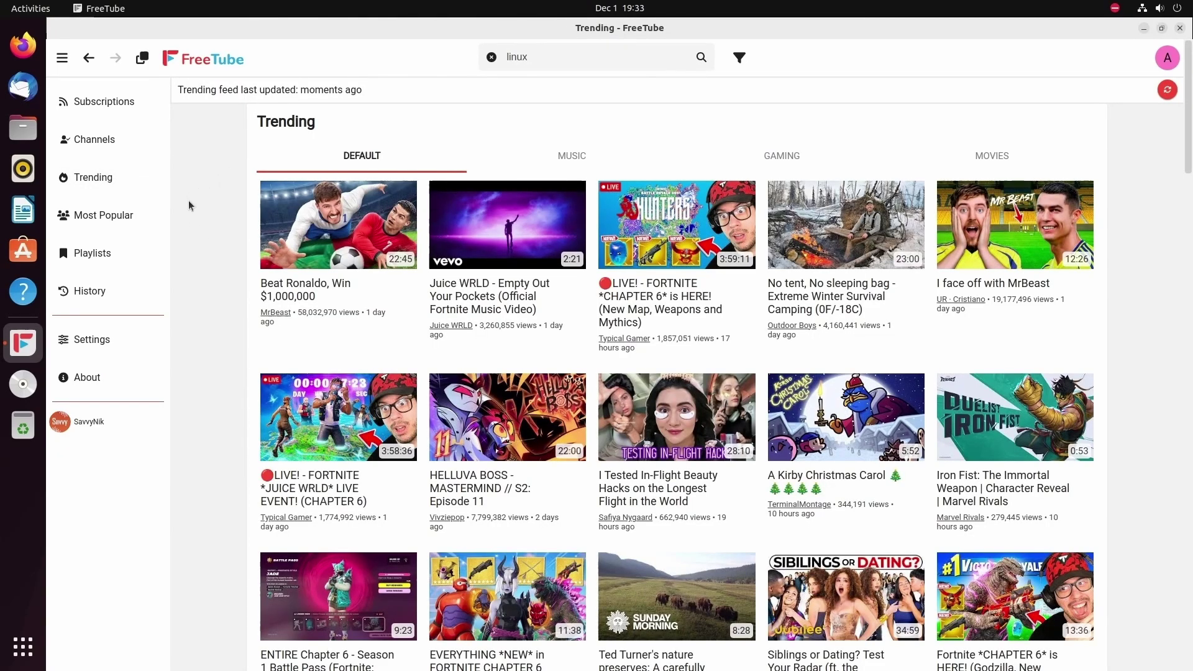
{"action": "left_click", "coordinate": [125, 222]}
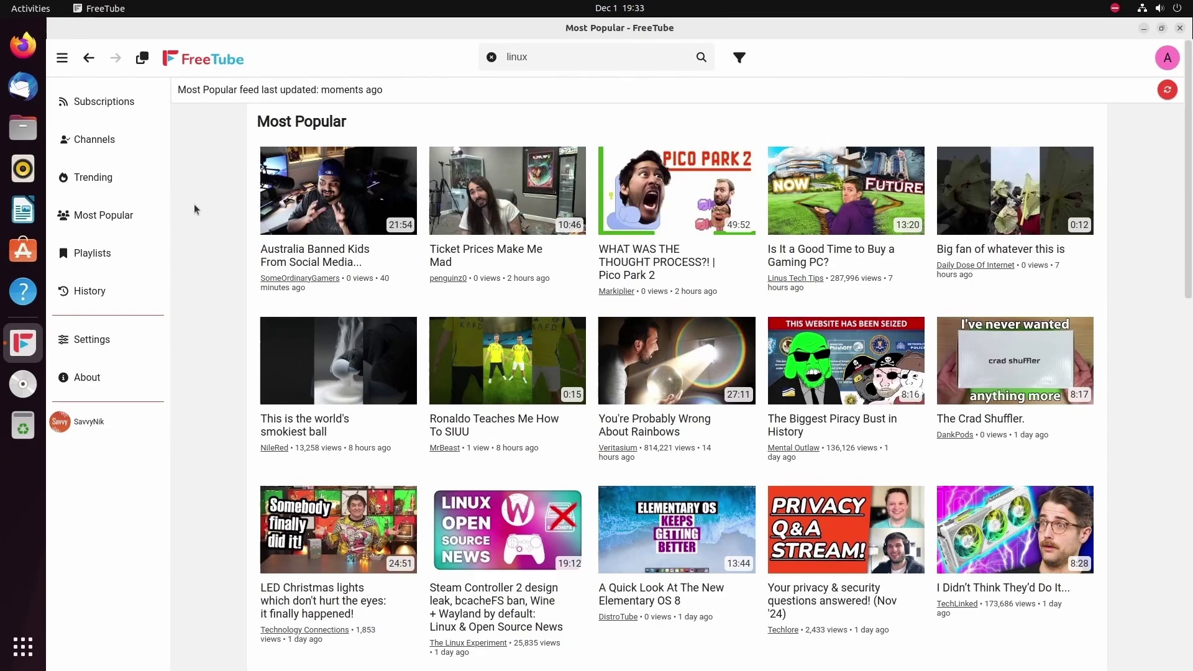
- View the playlists, watch history and settings, and return to the start page
{"action": "left_click", "coordinate": [116, 260]}
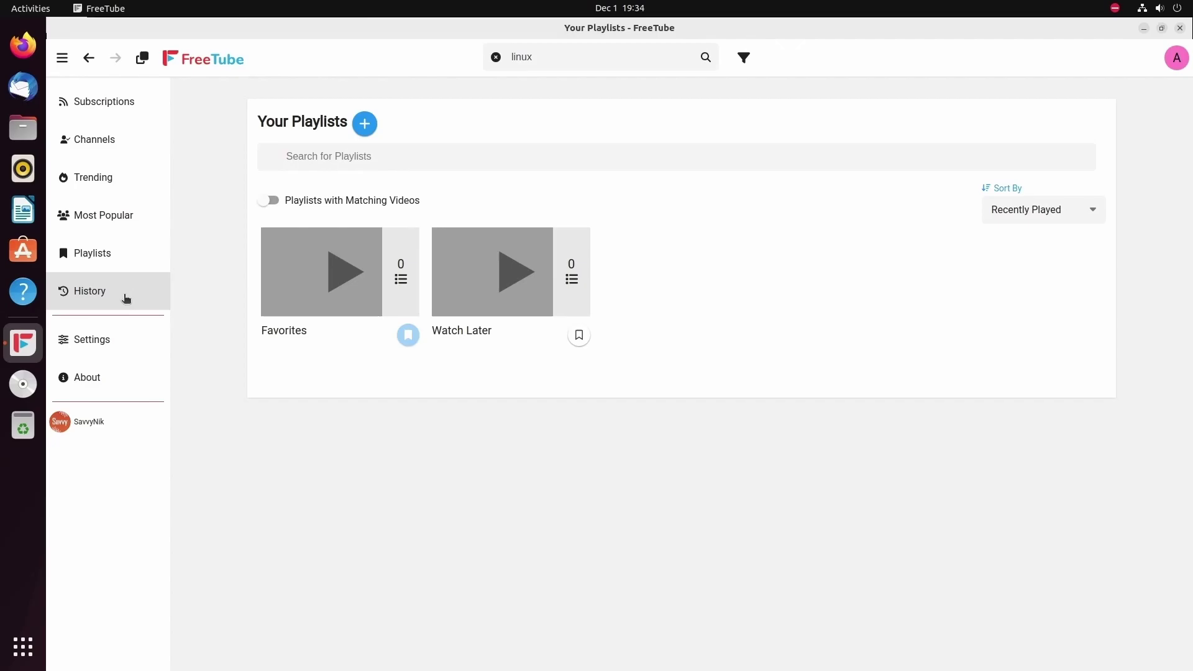
{"action": "left_click", "coordinate": [109, 294]}
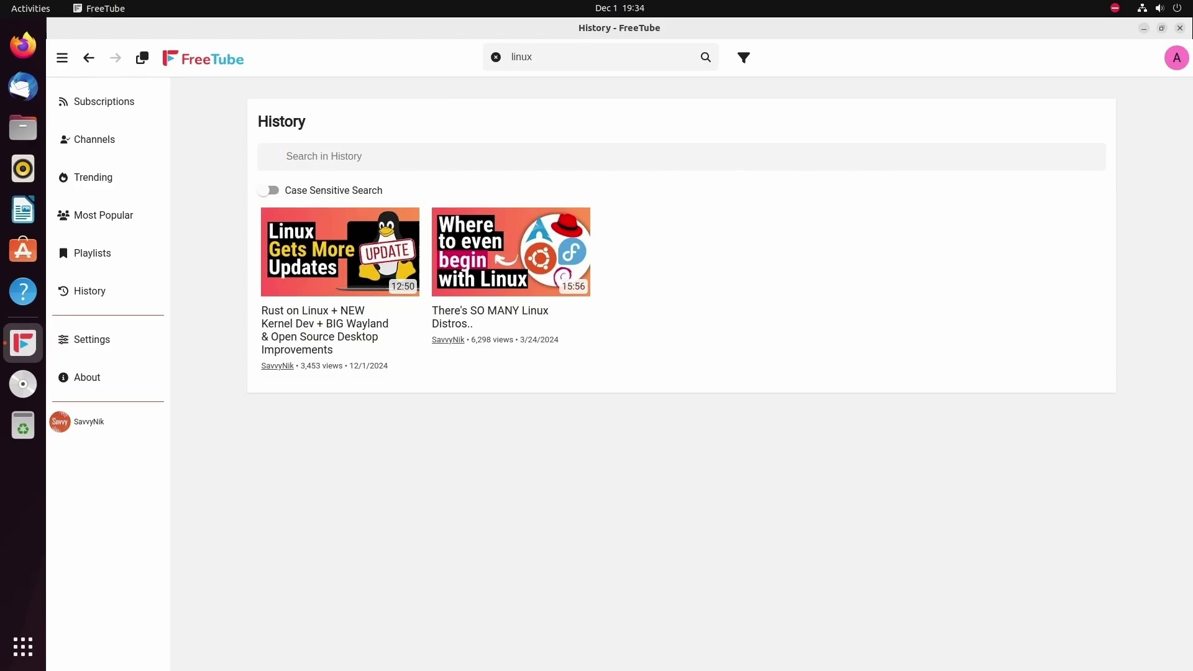
{"action": "left_click", "coordinate": [94, 340]}
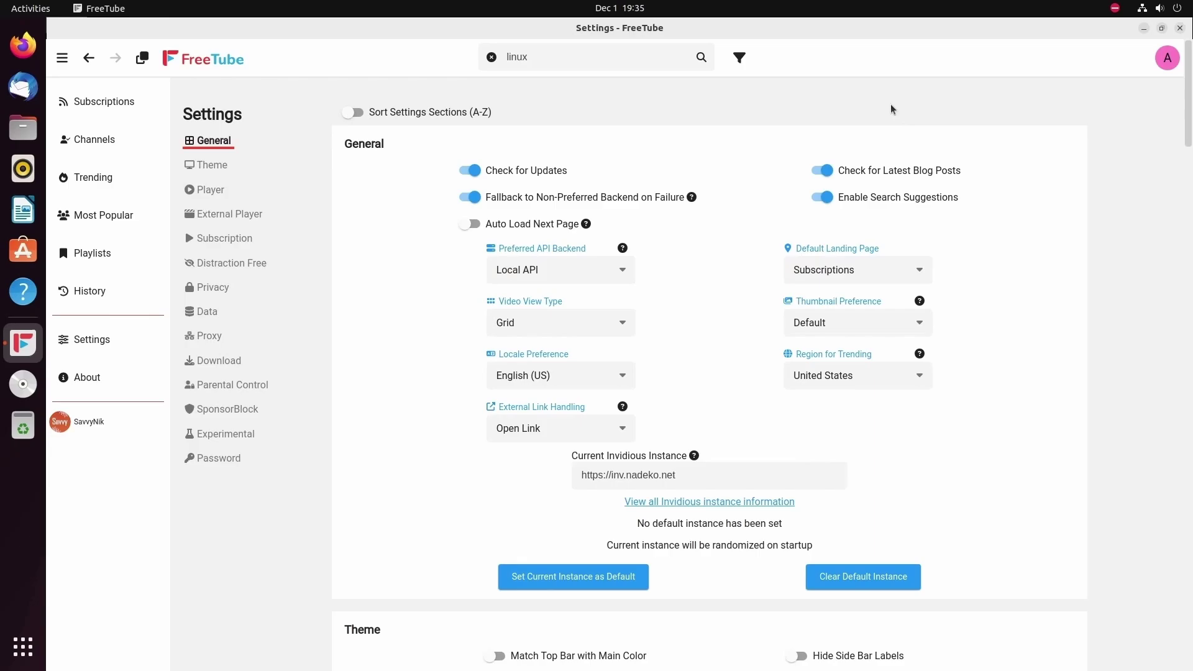
{"action": "left_click", "coordinate": [203, 65]}
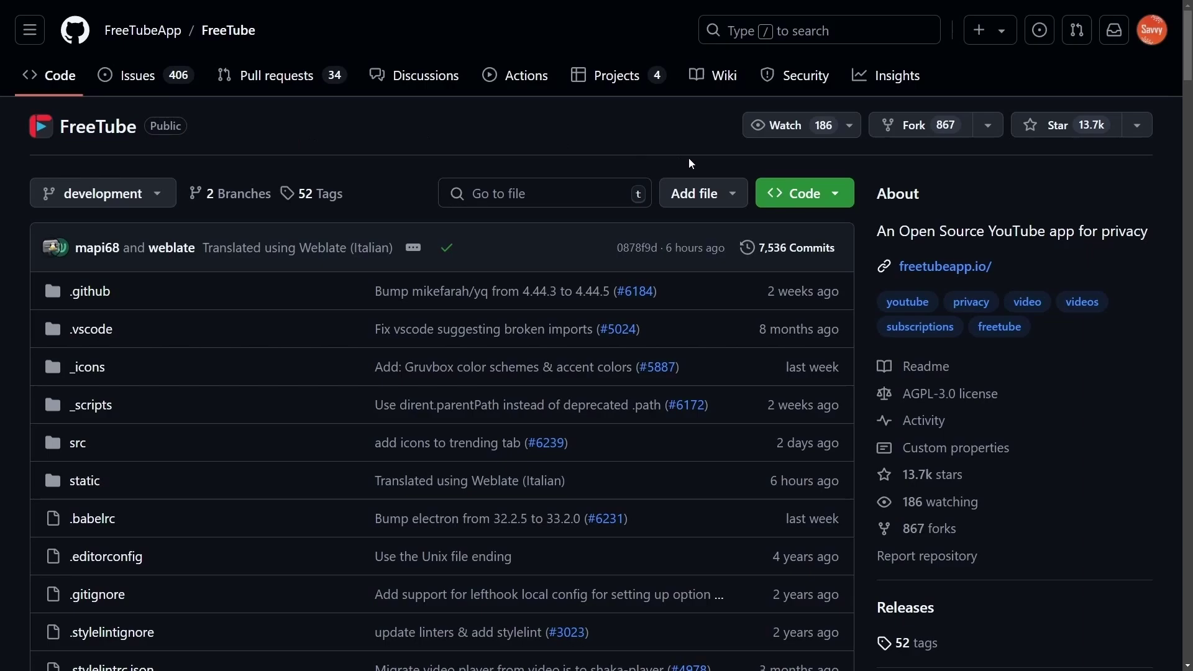
- Highlight the project's About description in the FreeTube GitHub repository in the browser, and clear the selection
{"action": "left_click_drag", "start_coordinate": [879, 237], "coordinate": [1137, 233]}
{"action": "left_click", "coordinate": [1146, 266]}
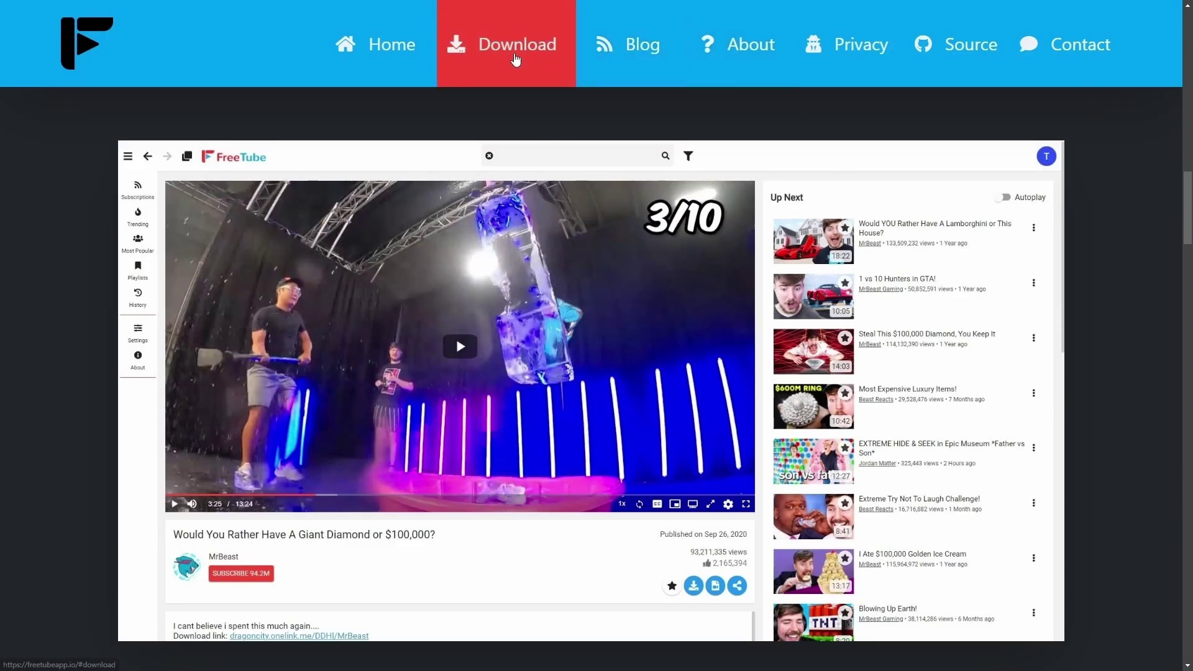
- Go to the Download section of the FreeTube website and highlight the release version
{"action": "left_click", "coordinate": [515, 60]}
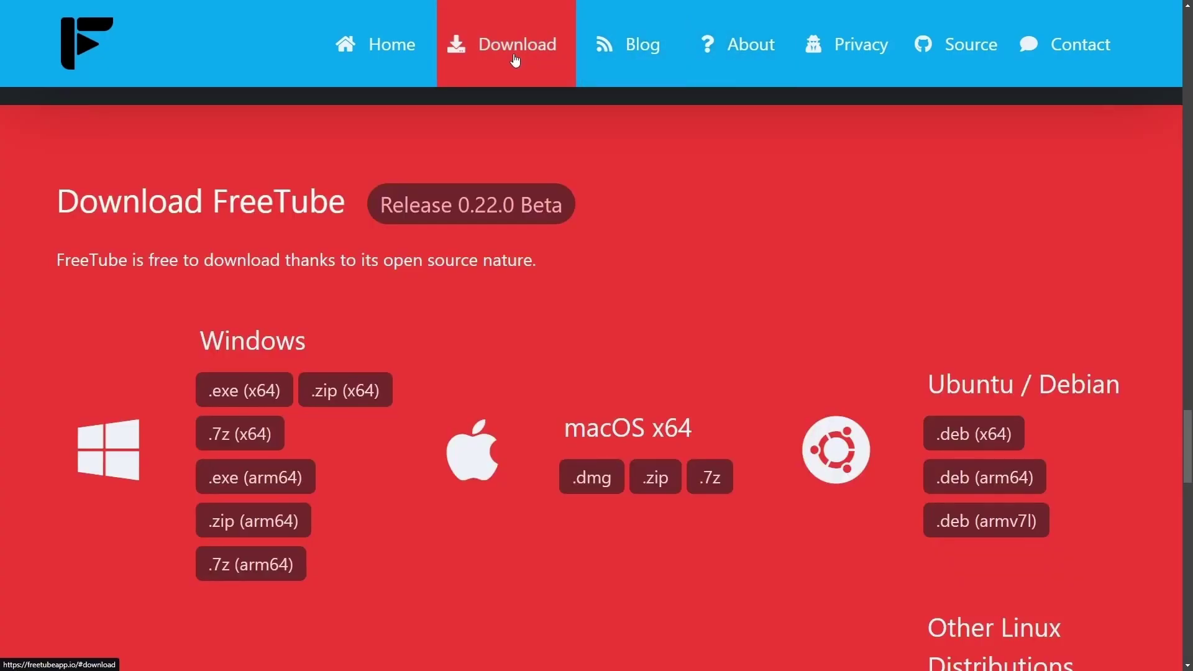
{"action": "left_click_drag", "start_coordinate": [441, 205], "coordinate": [609, 203]}
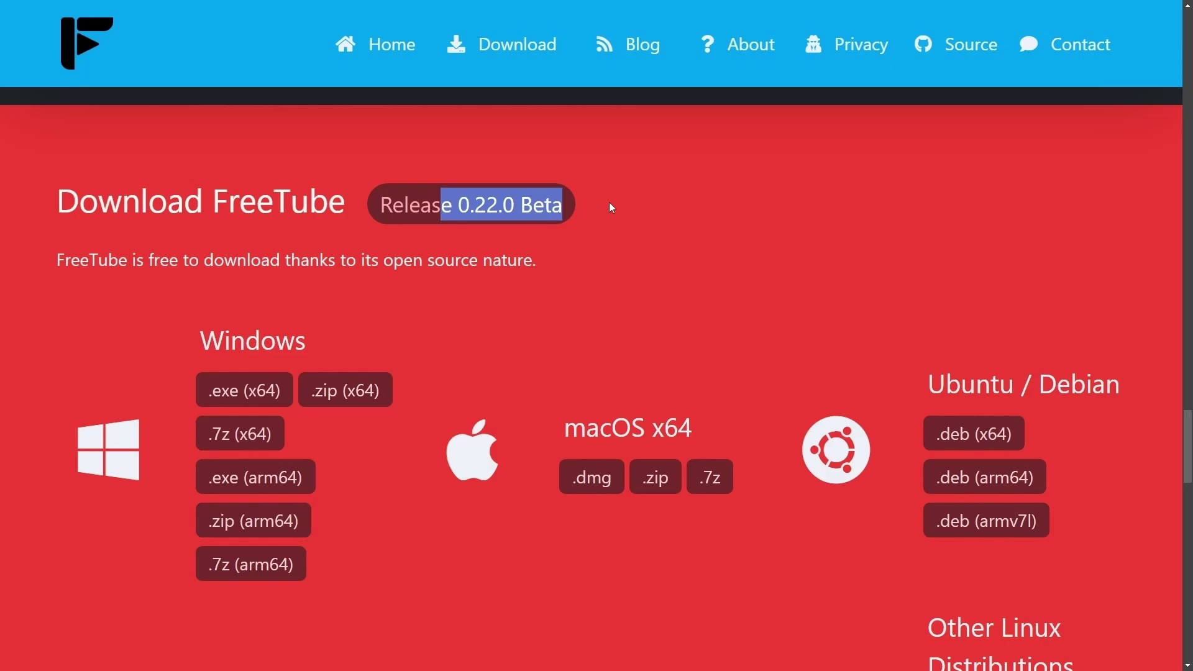
{"action": "left_click", "coordinate": [614, 206]}
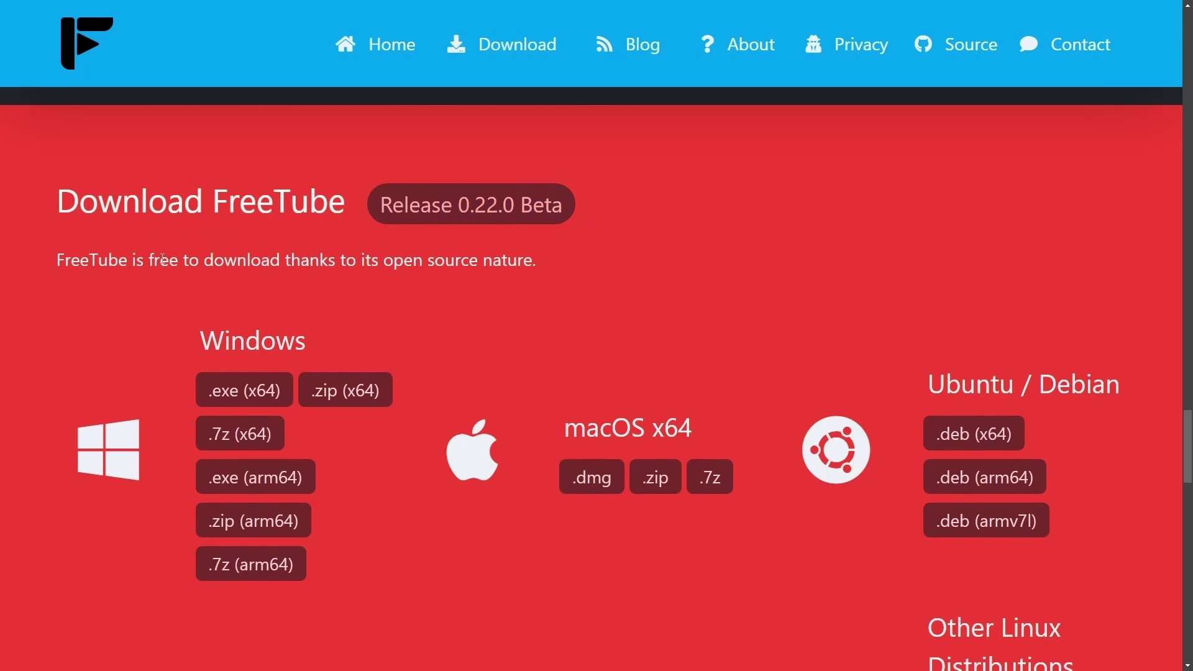
- Look through the download options for all platforms and open the Flathub link
{"action": "scroll", "coordinate": [441, 263], "scroll_direction": "down", "scroll_amount": 3}
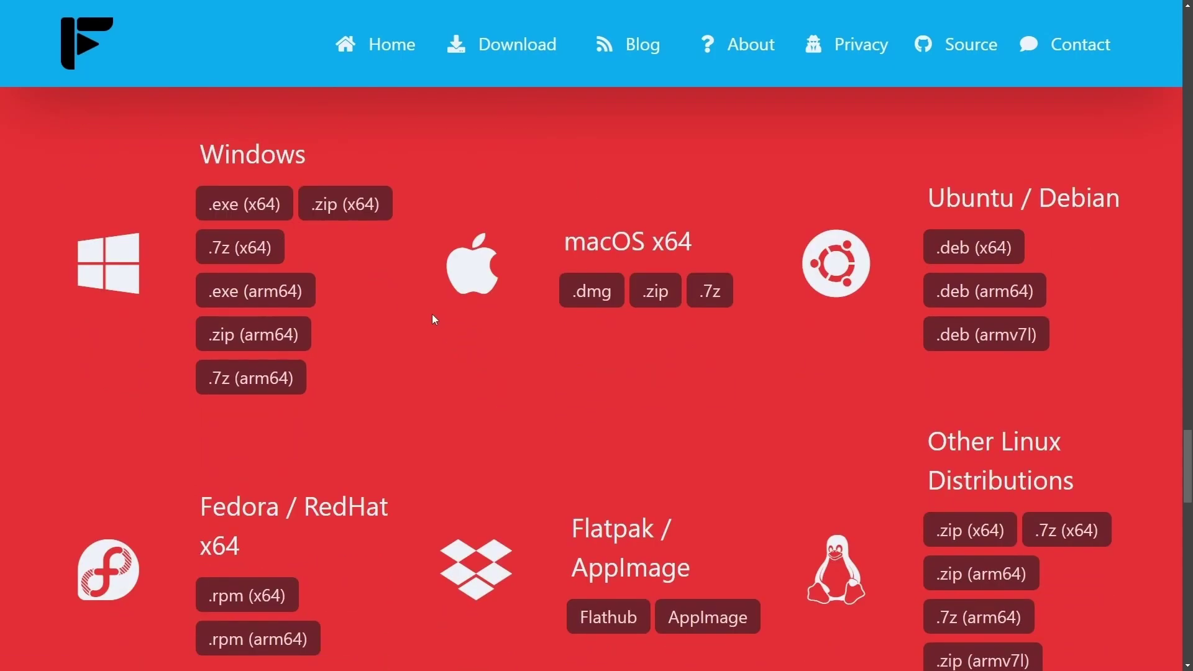
{"action": "scroll", "coordinate": [428, 320], "scroll_direction": "down", "scroll_amount": 1}
{"action": "scroll", "coordinate": [428, 320], "scroll_direction": "up", "scroll_amount": 1}
{"action": "scroll", "coordinate": [404, 294], "scroll_direction": "down", "scroll_amount": 2}
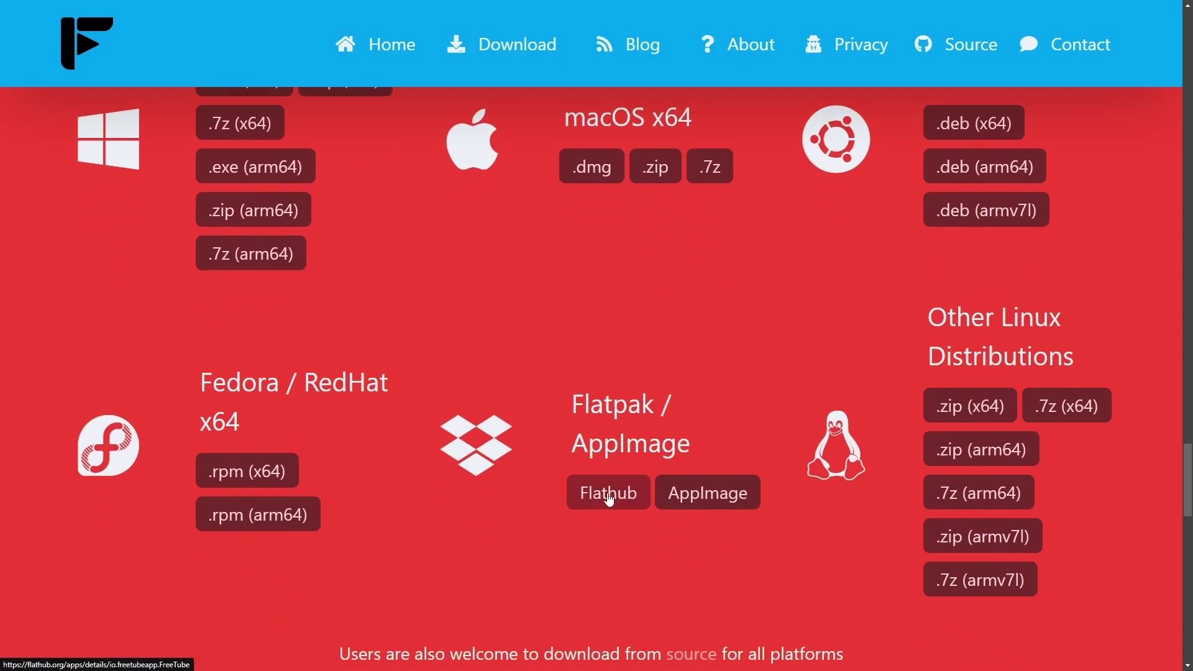
{"action": "left_click", "coordinate": [608, 494]}
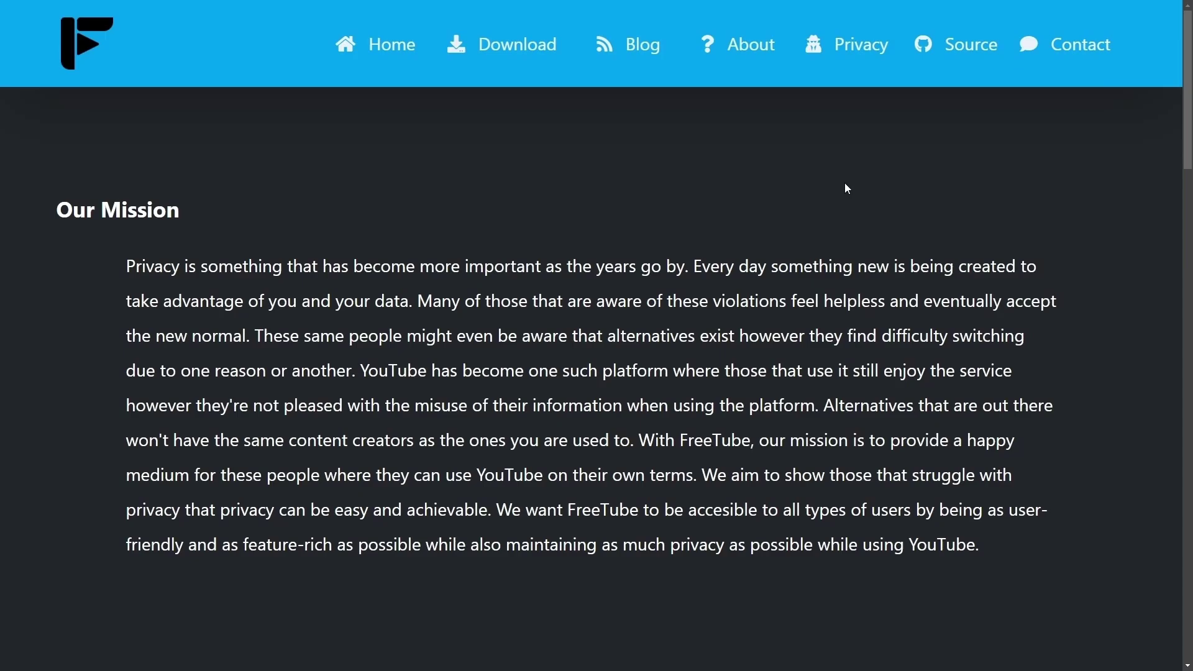
- Read through the Our Mission statement on the FreeTube website, highlighting it line by line
{"action": "left_click_drag", "start_coordinate": [126, 267], "coordinate": [1067, 276]}
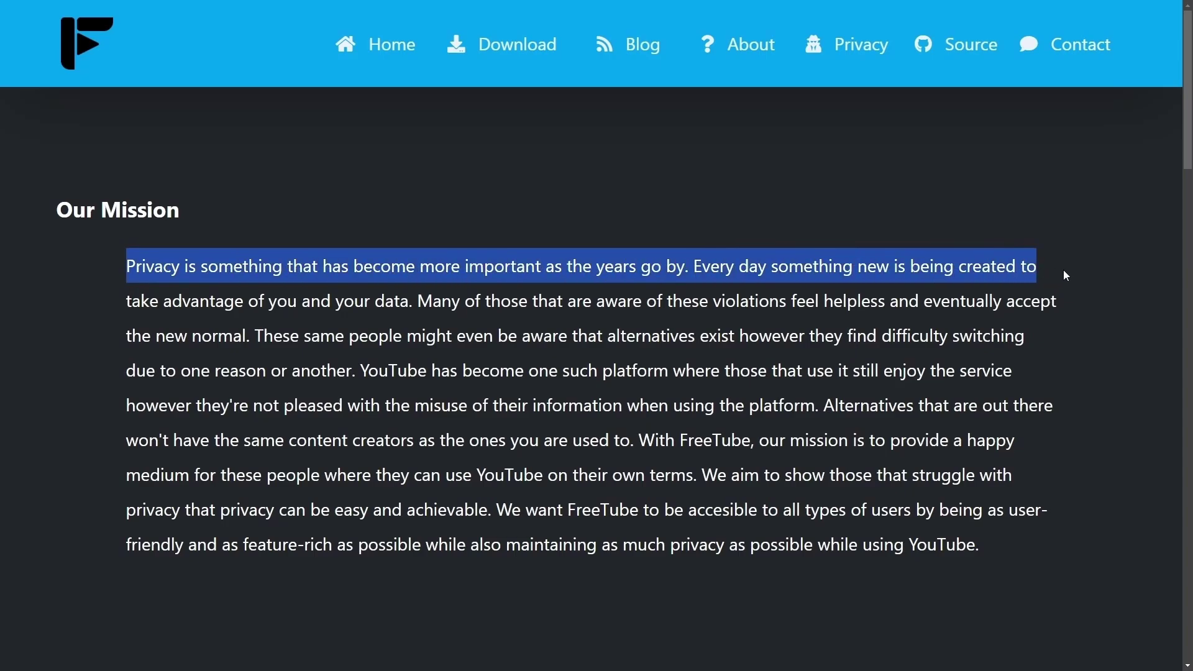
{"action": "left_click_drag", "start_coordinate": [127, 303], "coordinate": [1064, 301]}
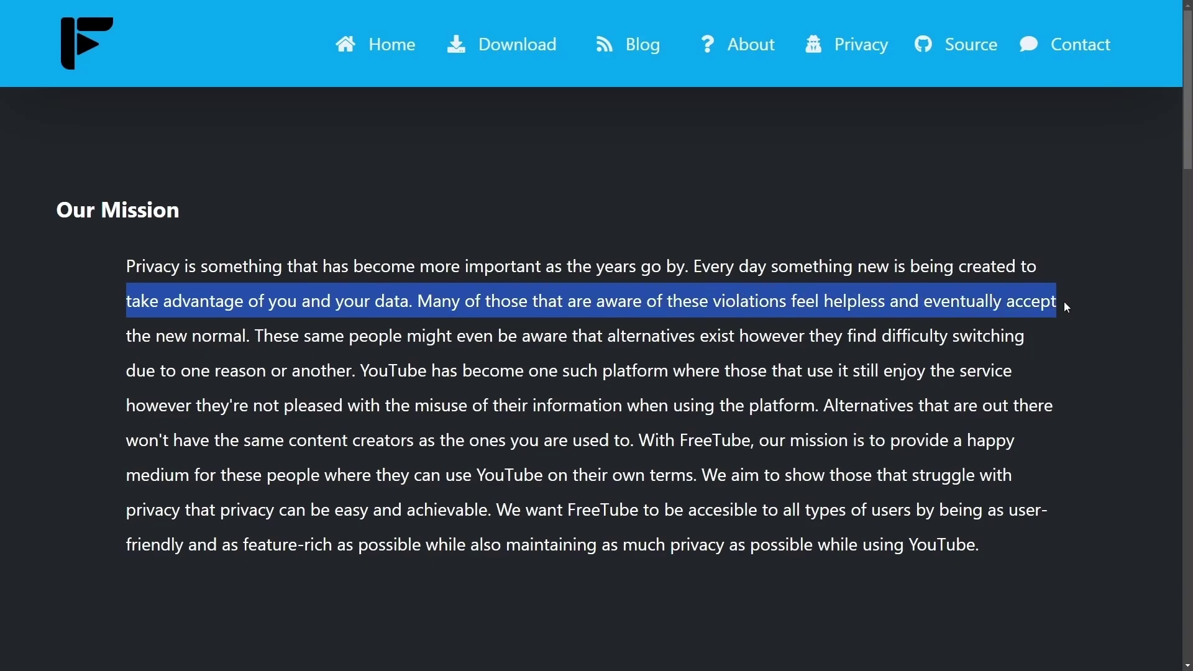
{"action": "left_click_drag", "start_coordinate": [251, 336], "coordinate": [816, 336]}
{"action": "left_click_drag", "start_coordinate": [736, 335], "coordinate": [1069, 342]}
{"action": "left_click_drag", "start_coordinate": [131, 373], "coordinate": [979, 383]}
{"action": "left_click_drag", "start_coordinate": [125, 407], "coordinate": [1063, 401]}
{"action": "left_click", "coordinate": [818, 418]}
{"action": "left_click_drag", "start_coordinate": [126, 442], "coordinate": [982, 446]}
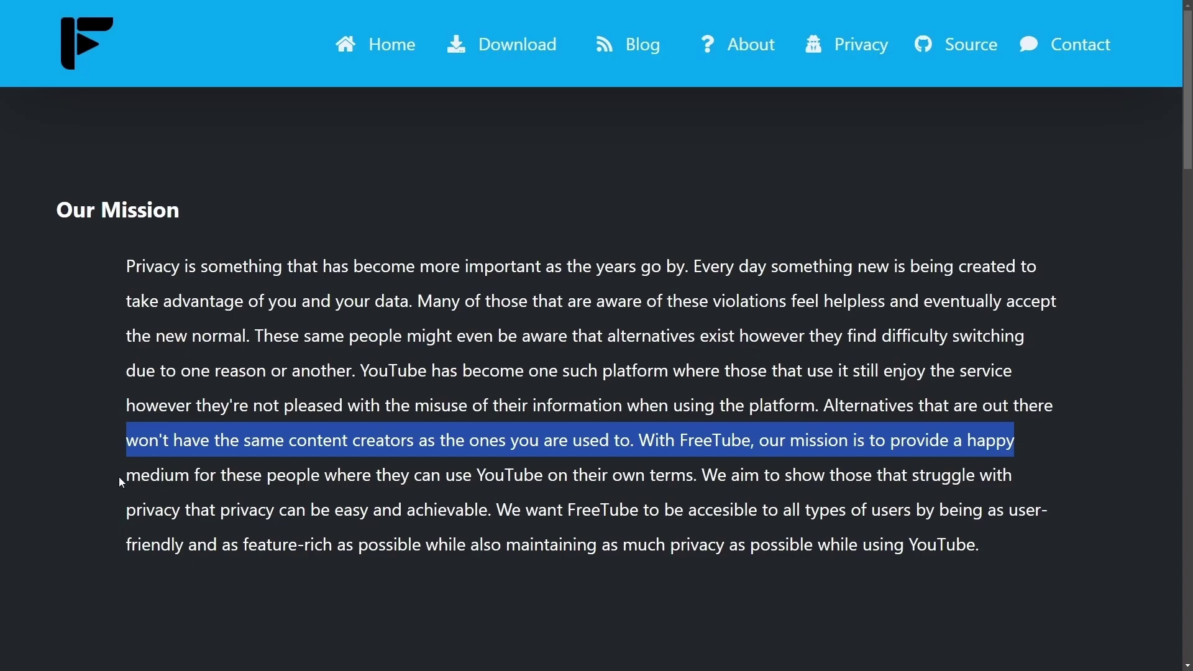
{"action": "left_click_drag", "start_coordinate": [118, 476], "coordinate": [1034, 490]}
{"action": "left_click_drag", "start_coordinate": [123, 511], "coordinate": [1077, 521]}
{"action": "left_click", "coordinate": [1077, 521]}
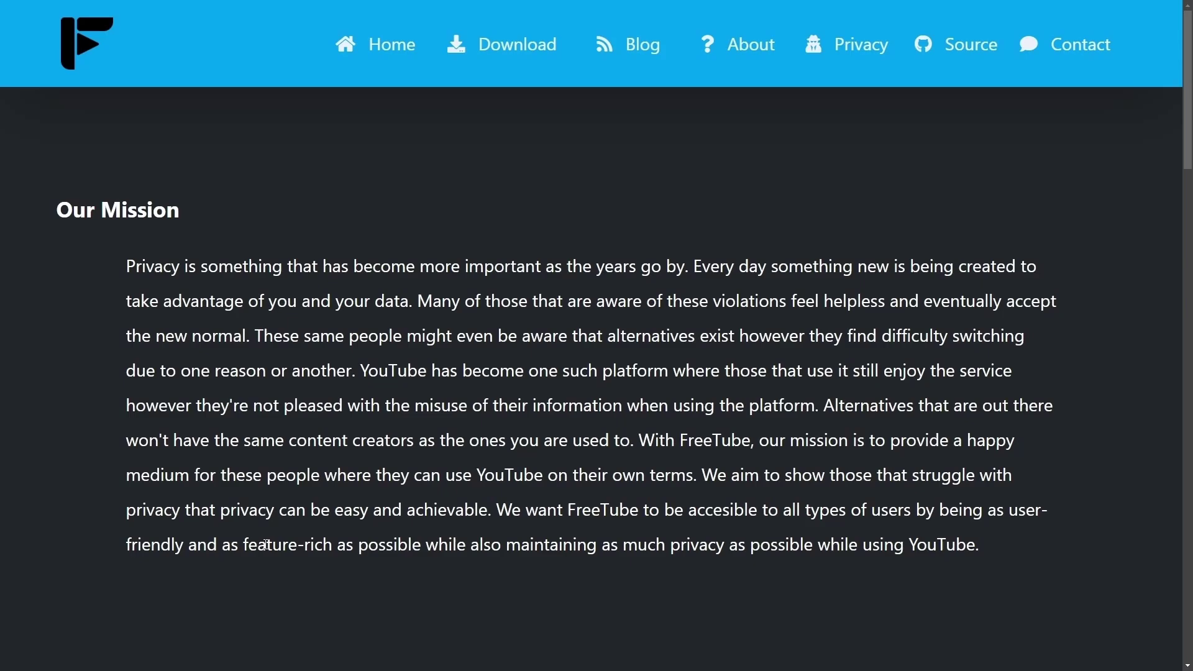
{"action": "left_click_drag", "start_coordinate": [130, 535], "coordinate": [1005, 555]}
{"action": "left_click", "coordinate": [1005, 555]}
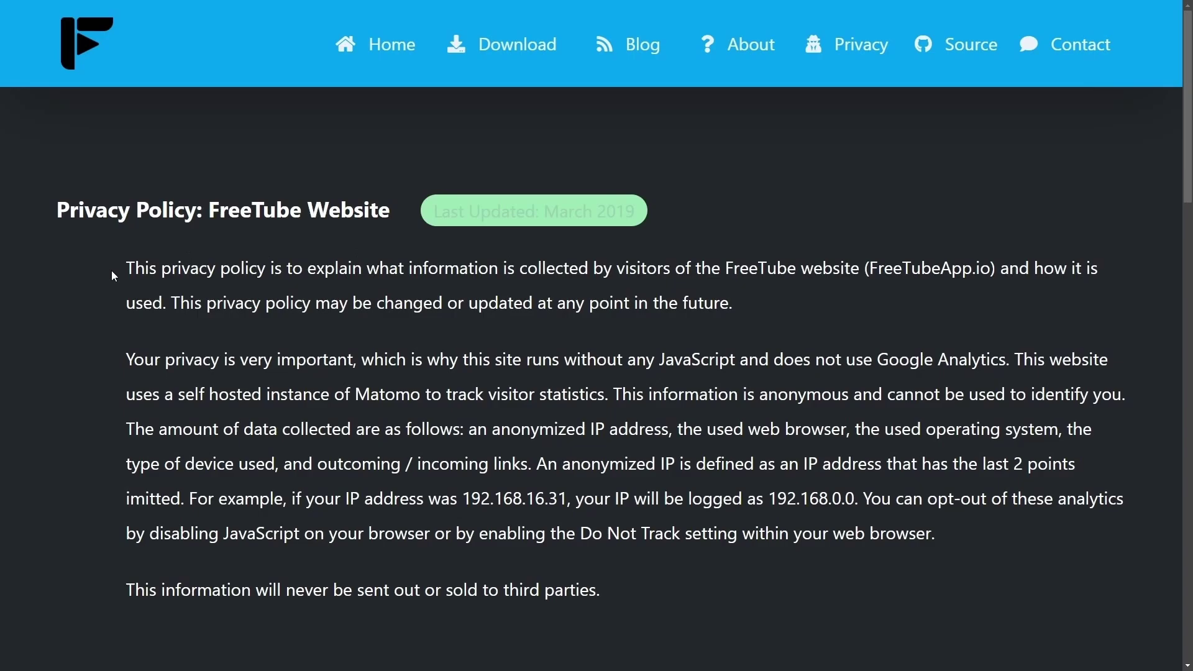
- Read the FreeTube website's privacy policy, highlighting its purpose, the collected data and the IP anonymization example
{"action": "left_click_drag", "start_coordinate": [112, 271], "coordinate": [865, 272]}
{"action": "left_click", "coordinate": [848, 305]}
{"action": "left_click_drag", "start_coordinate": [169, 304], "coordinate": [735, 304]}
{"action": "left_click", "coordinate": [825, 318]}
{"action": "left_click_drag", "start_coordinate": [119, 431], "coordinate": [1090, 429]}
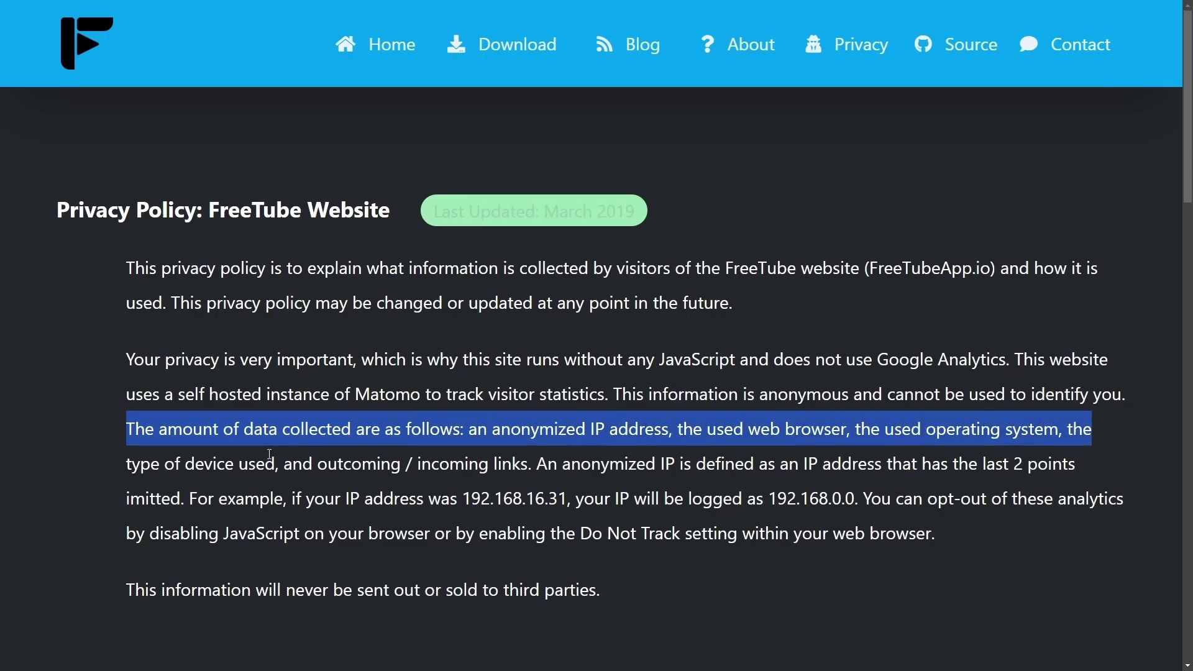
{"action": "left_click_drag", "start_coordinate": [119, 470], "coordinate": [1079, 468]}
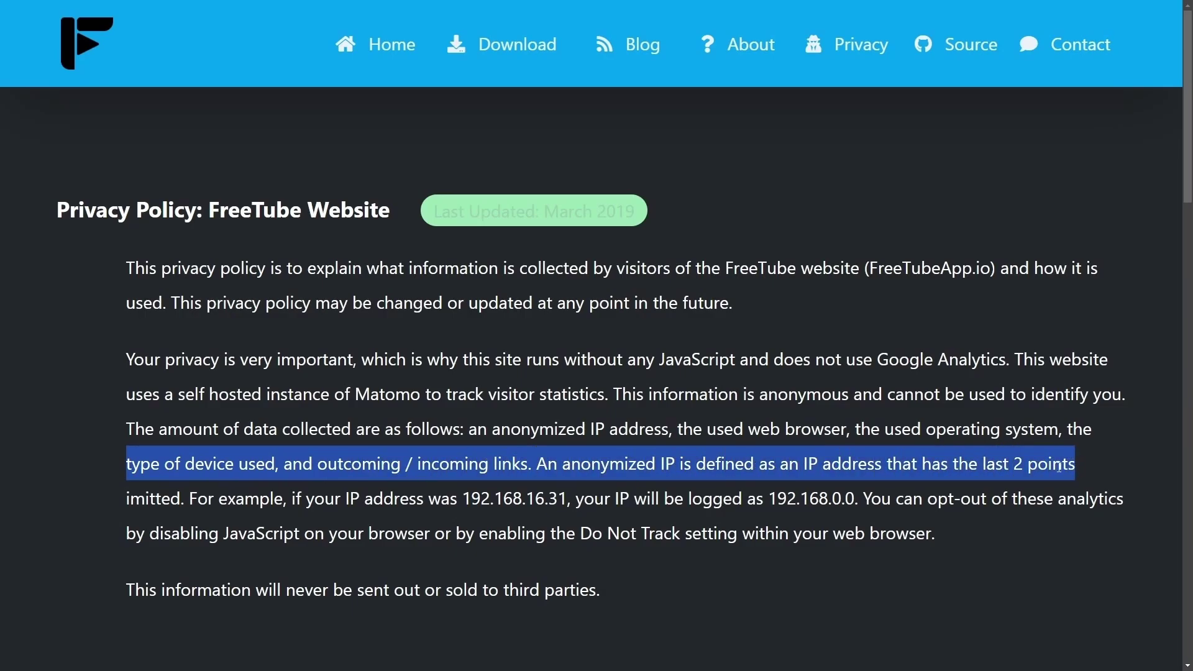
{"action": "left_click_drag", "start_coordinate": [190, 499], "coordinate": [1069, 520]}
{"action": "left_click", "coordinate": [858, 581]}
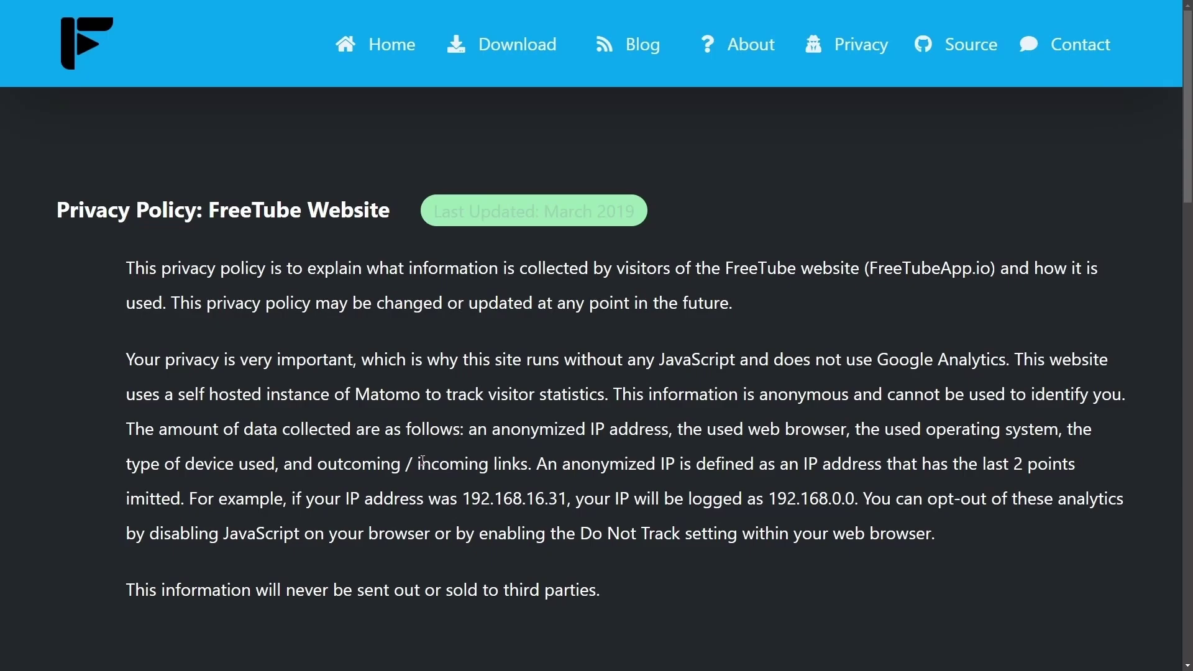
- Go to the FreeTube application's privacy policy and highlight the paragraph about user data being stored locally
{"action": "scroll", "coordinate": [389, 438], "scroll_direction": "down", "scroll_amount": 10}
{"action": "scroll", "coordinate": [323, 438], "scroll_direction": "up", "scroll_amount": 1}
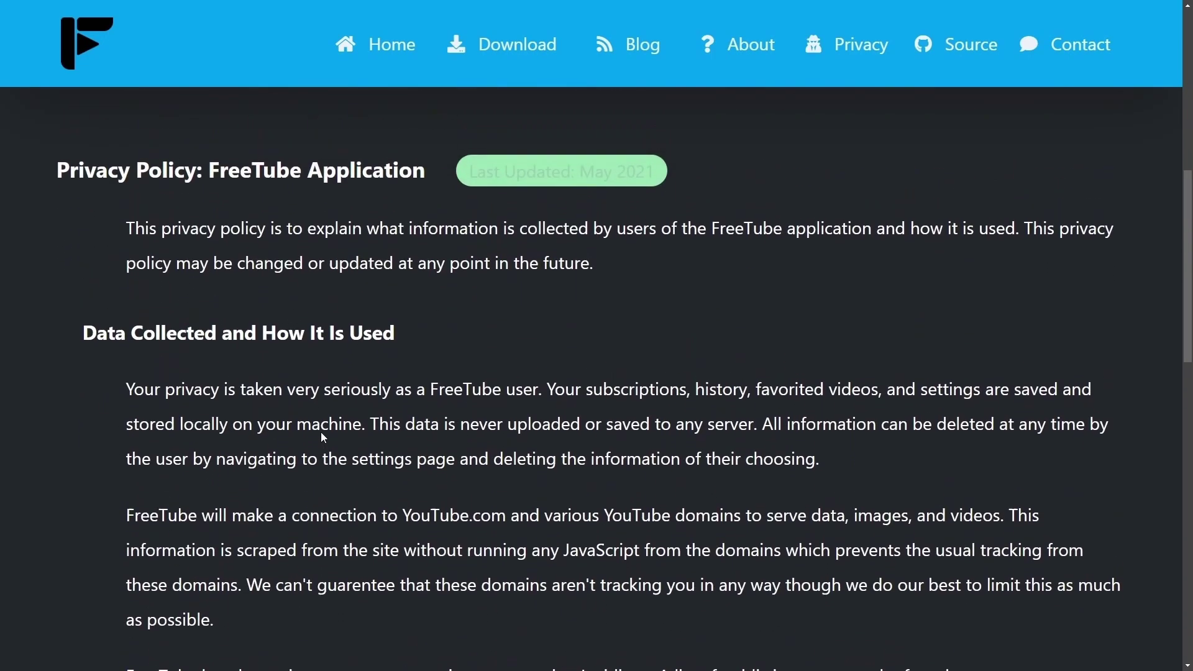
{"action": "left_click_drag", "start_coordinate": [263, 169], "coordinate": [431, 170]}
{"action": "left_click", "coordinate": [415, 213]}
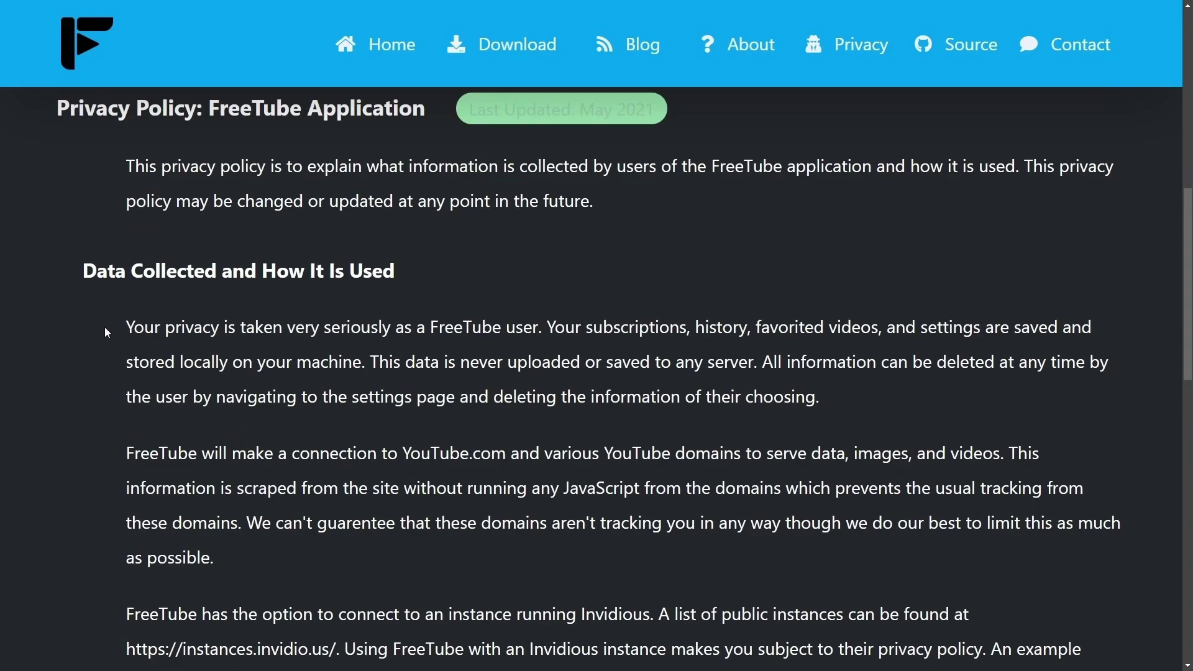
{"action": "left_click_drag", "start_coordinate": [125, 326], "coordinate": [1122, 322]}
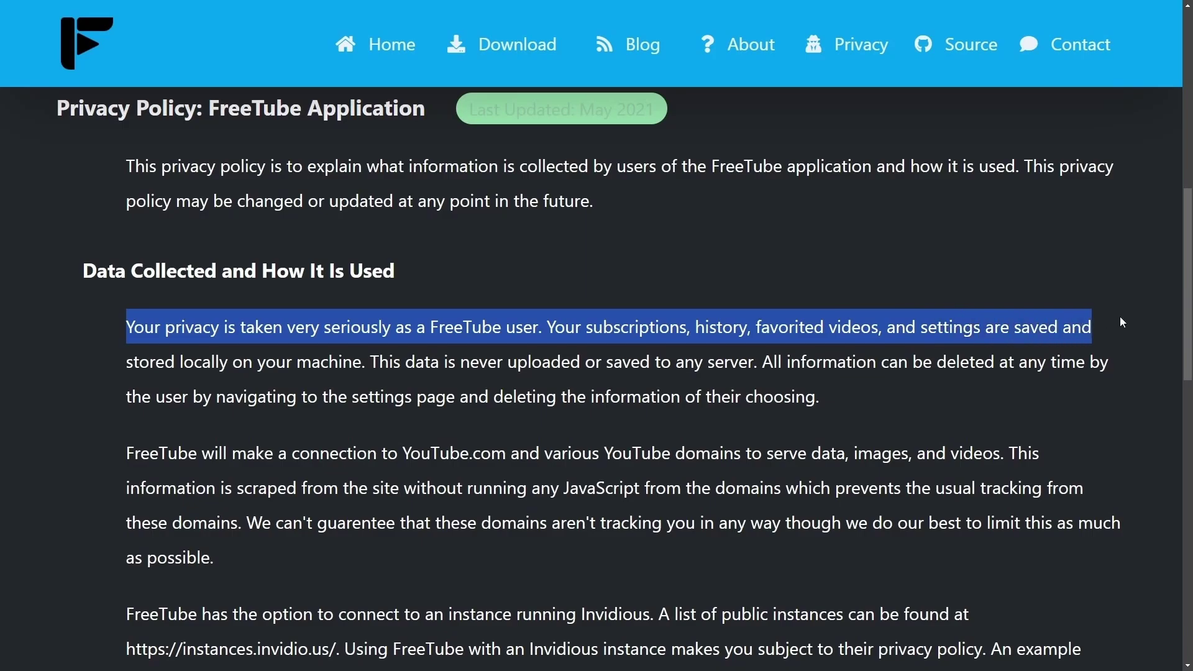
{"action": "left_click_drag", "start_coordinate": [120, 366], "coordinate": [1122, 372]}
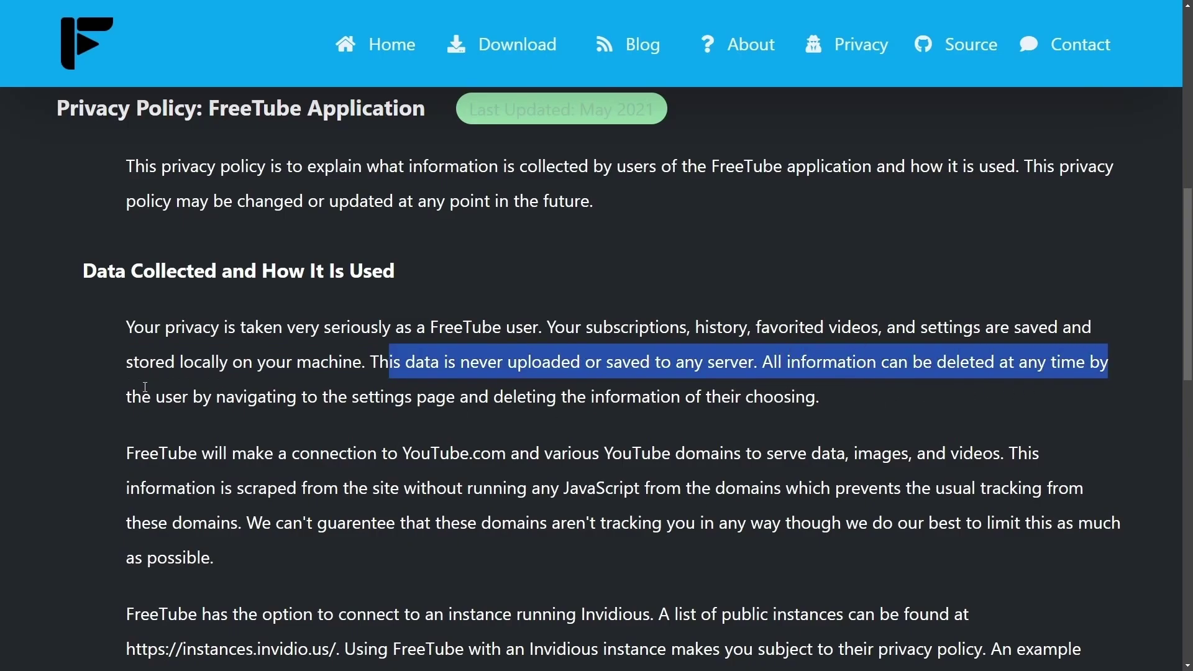
{"action": "left_click_drag", "start_coordinate": [125, 400], "coordinate": [852, 395]}
{"action": "left_click", "coordinate": [852, 395]}
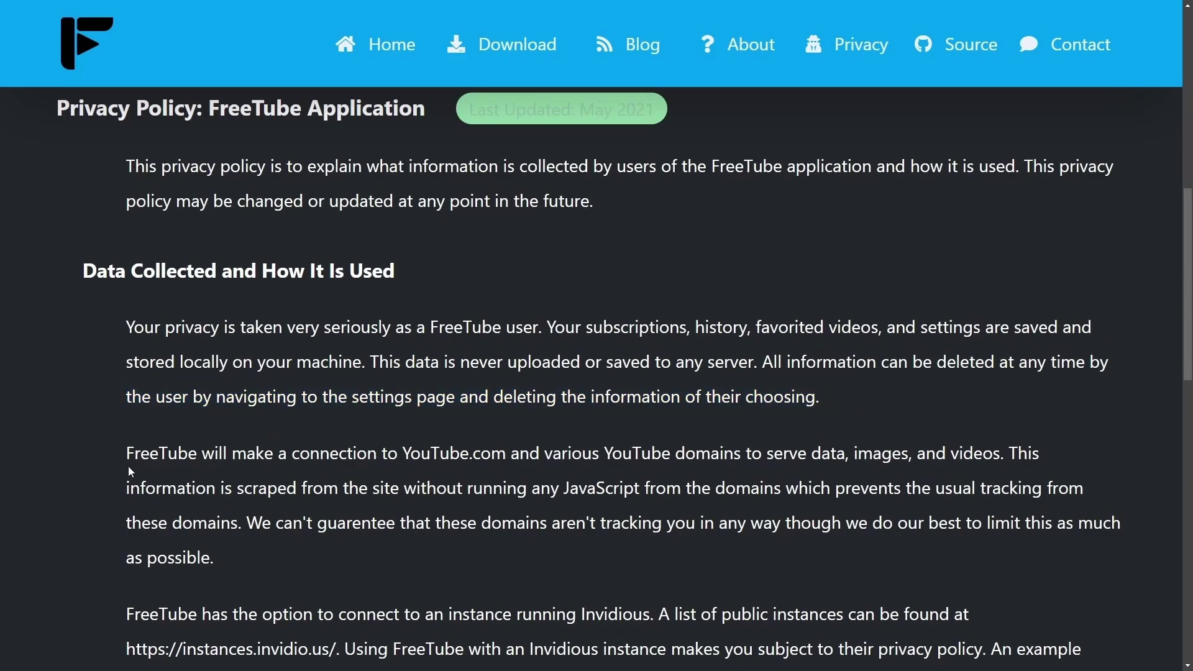
- Highlight the application policy's statements about connecting to YouTube domains and preventing the usual tracking
{"action": "left_click_drag", "start_coordinate": [137, 454], "coordinate": [1005, 472]}
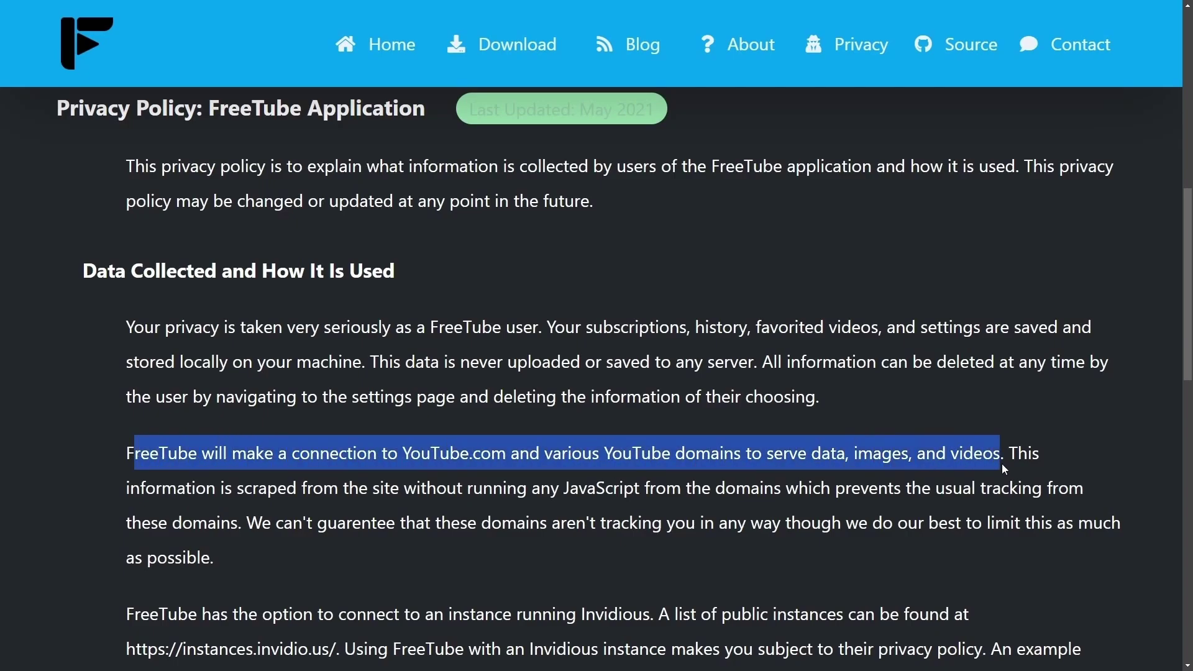
{"action": "left_click", "coordinate": [1005, 485]}
{"action": "left_click_drag", "start_coordinate": [444, 495], "coordinate": [1076, 530]}
{"action": "left_click", "coordinate": [1076, 530]}
- Look through the rest of the application privacy policy and highlight the VPN recommendation at its end
{"action": "scroll", "coordinate": [931, 503], "scroll_direction": "down", "scroll_amount": 8}
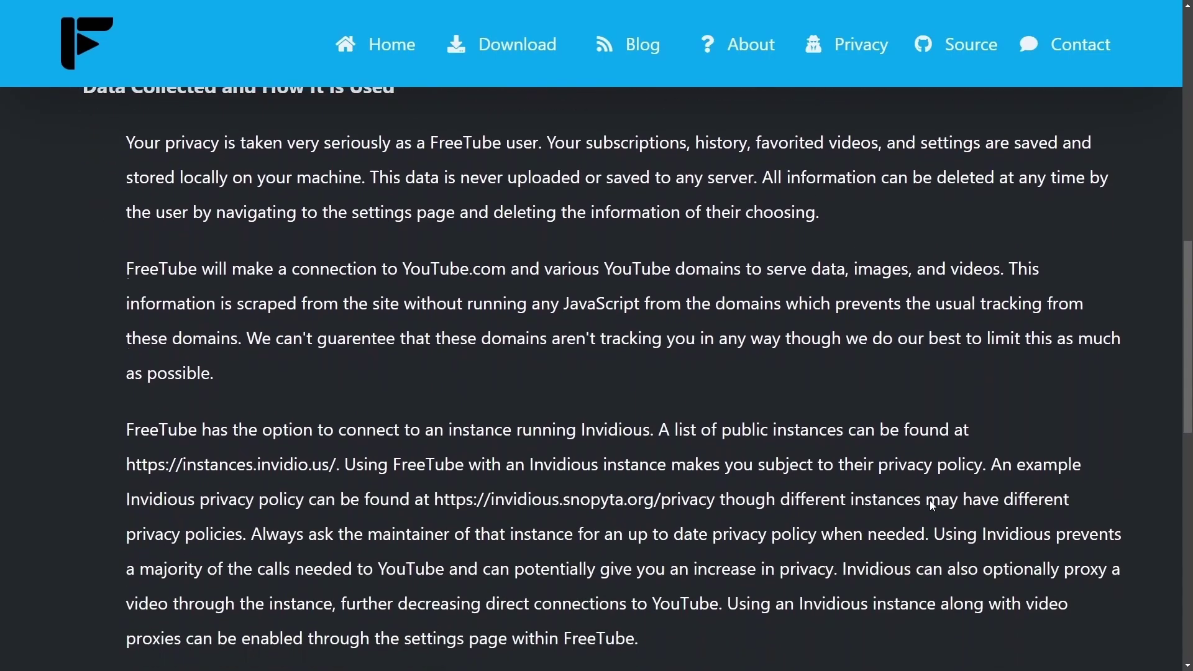
{"action": "scroll", "coordinate": [934, 496], "scroll_direction": "down", "scroll_amount": 5}
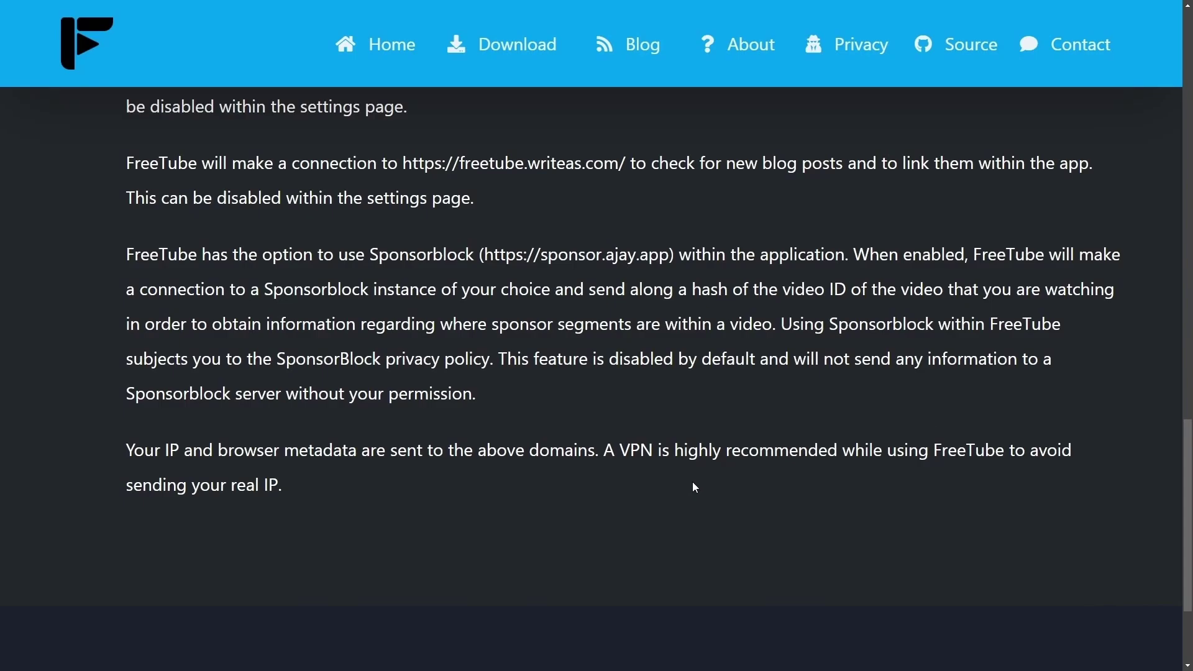
{"action": "left_click_drag", "start_coordinate": [728, 488], "coordinate": [608, 451]}
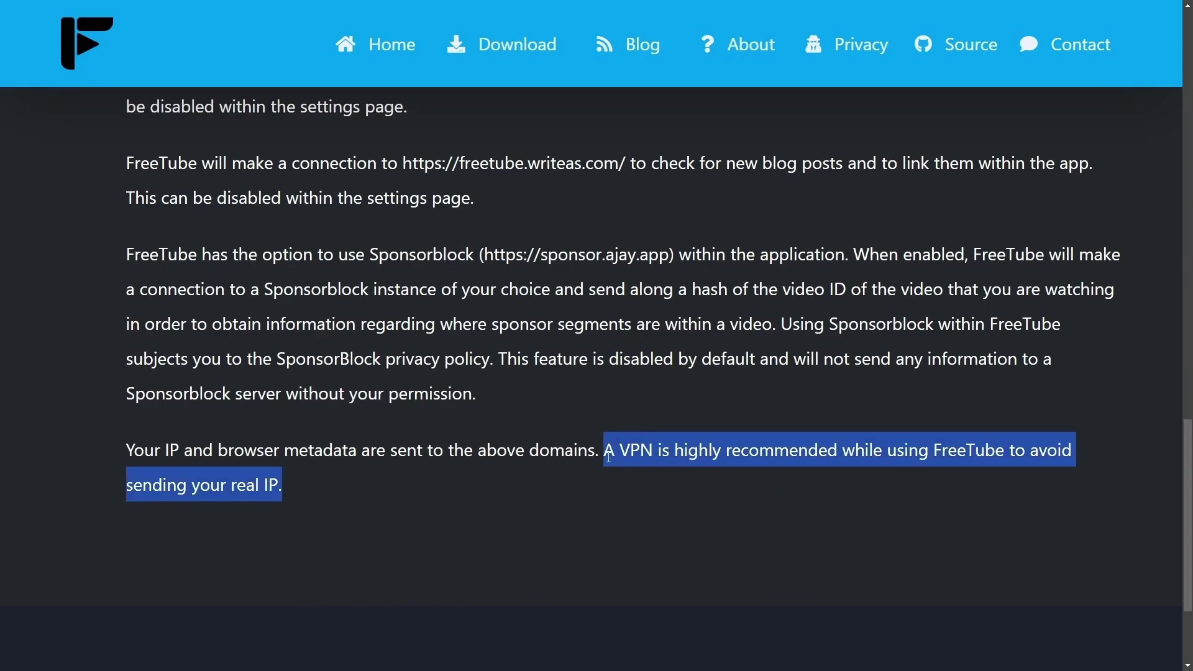
{"action": "left_click", "coordinate": [876, 472]}
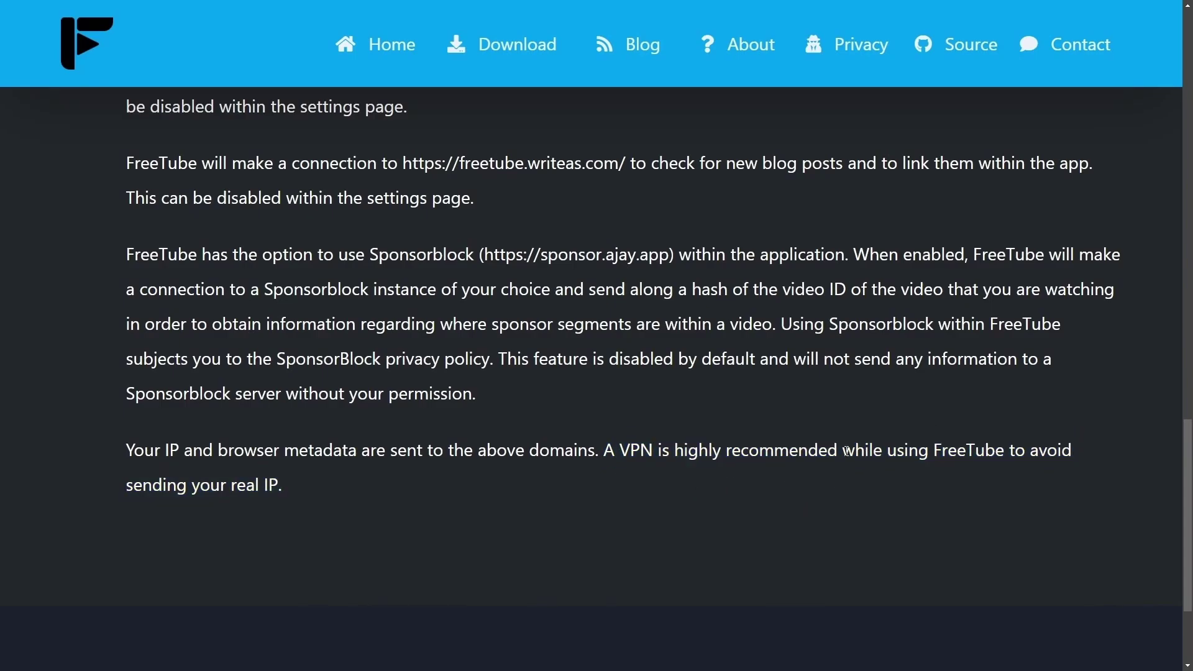
- Highlight the rest of the policy's closing sentence, about using FreeTube in a way that avoids sending the real IP
{"action": "left_click_drag", "start_coordinate": [846, 451], "coordinate": [1067, 485]}
{"action": "left_click", "coordinate": [1056, 498]}
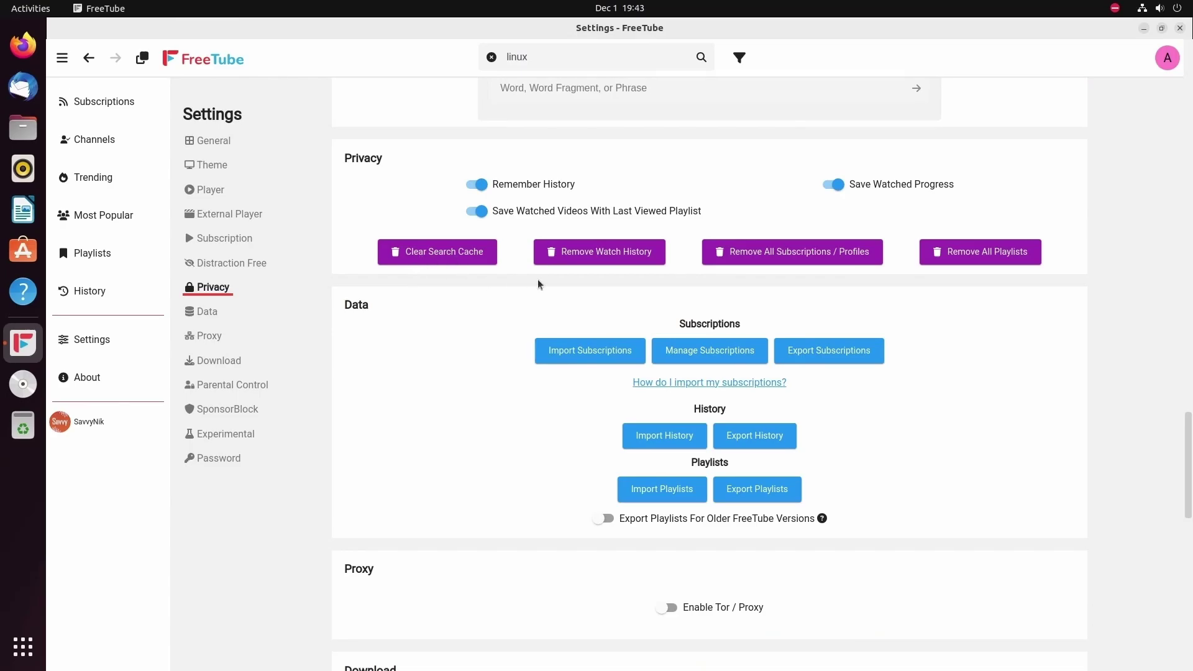
- In FreeTube's privacy settings, clear the search cache and remove the entire watch history
{"action": "left_click", "coordinate": [454, 255]}
{"action": "left_click", "coordinate": [435, 375]}
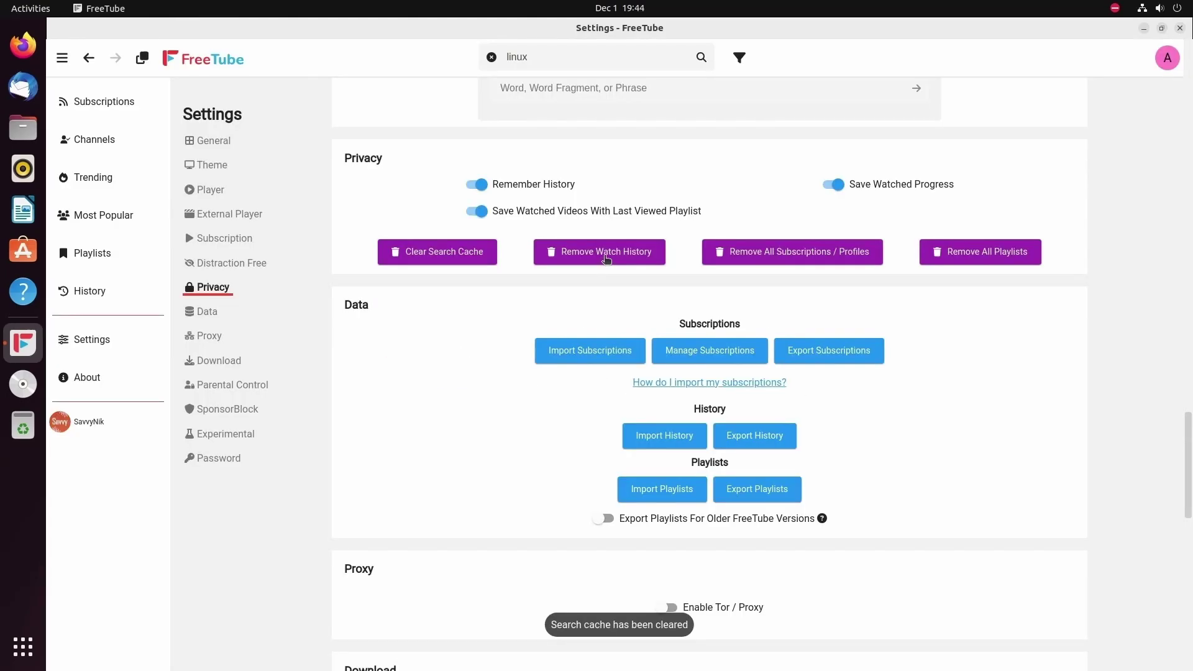
{"action": "left_click", "coordinate": [606, 258]}
{"action": "left_click", "coordinate": [427, 371]}
- Open the removal of all subscriptions and profiles but cancel it, and remove all playlists instead
{"action": "left_click", "coordinate": [792, 251]}
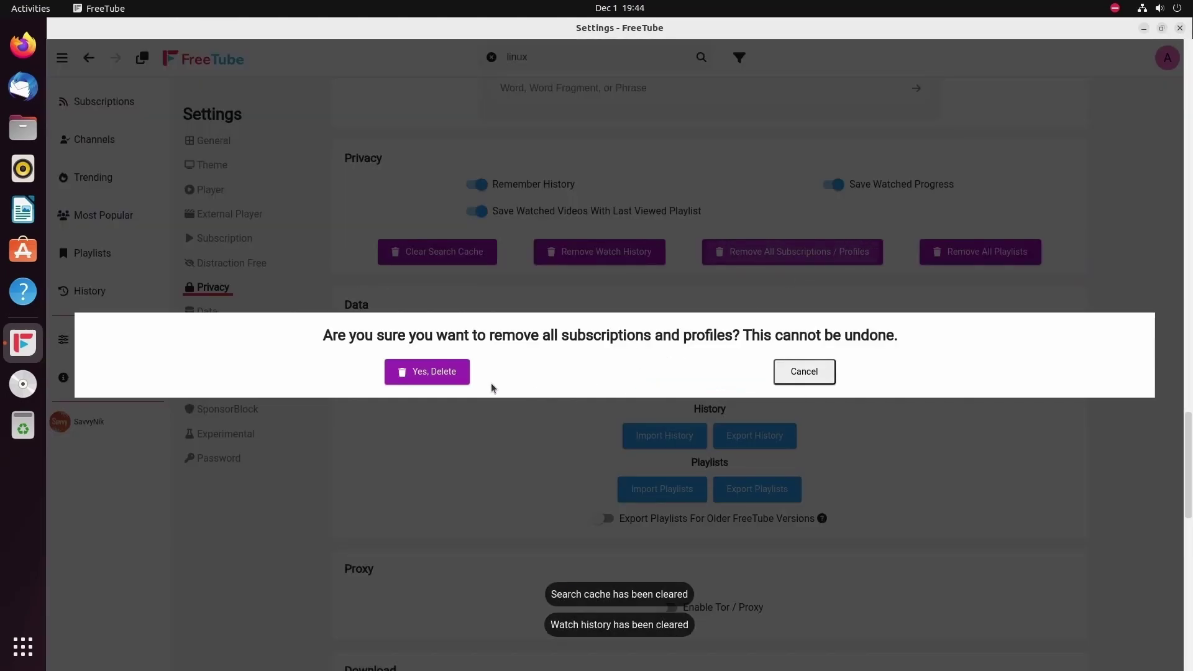
{"action": "left_click", "coordinate": [804, 372]}
{"action": "left_click", "coordinate": [987, 253]}
{"action": "left_click", "coordinate": [435, 372]}
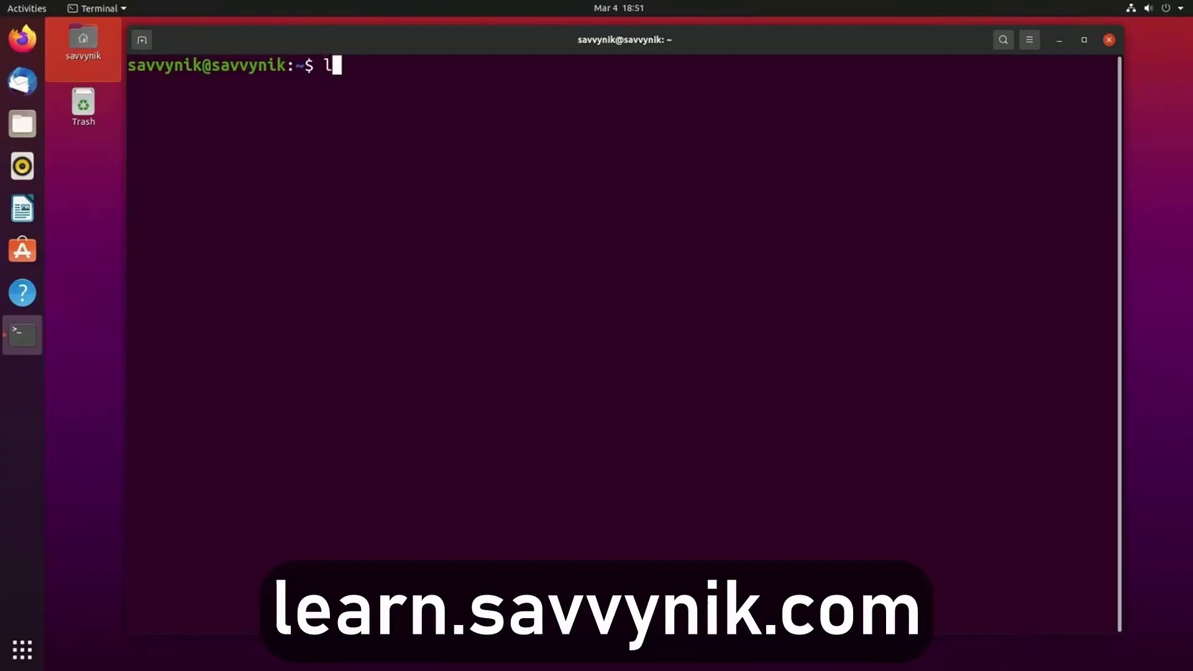
- In the terminal, list the contents of /dev and enter the start of a sudo apt command
{"action": "type", "text": "ls /dev"}
{"action": "type", "text": "sudo "}
{"action": "type", "text": "apt"}
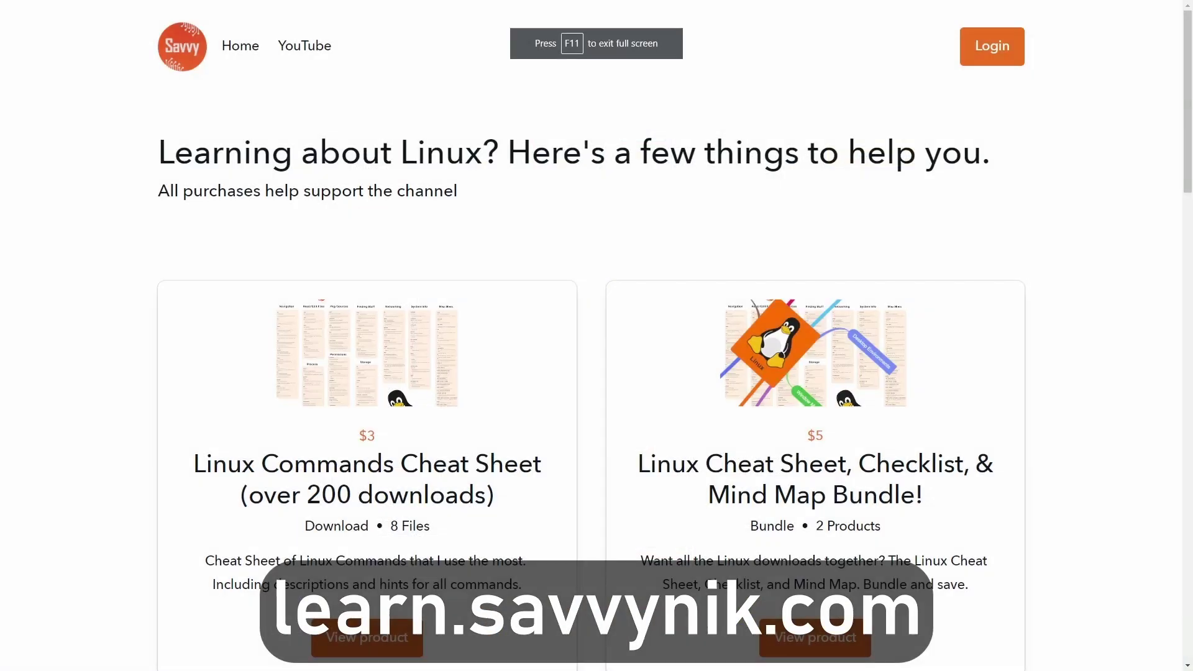
- Look through the Linux learning products, newsletter sign-up and Linux Terms preview on learn.savvynik.com
{"action": "scroll", "coordinate": [1084, 314], "scroll_direction": "down", "scroll_amount": 2}
{"action": "scroll", "coordinate": [1083, 314], "scroll_direction": "down", "scroll_amount": 5}
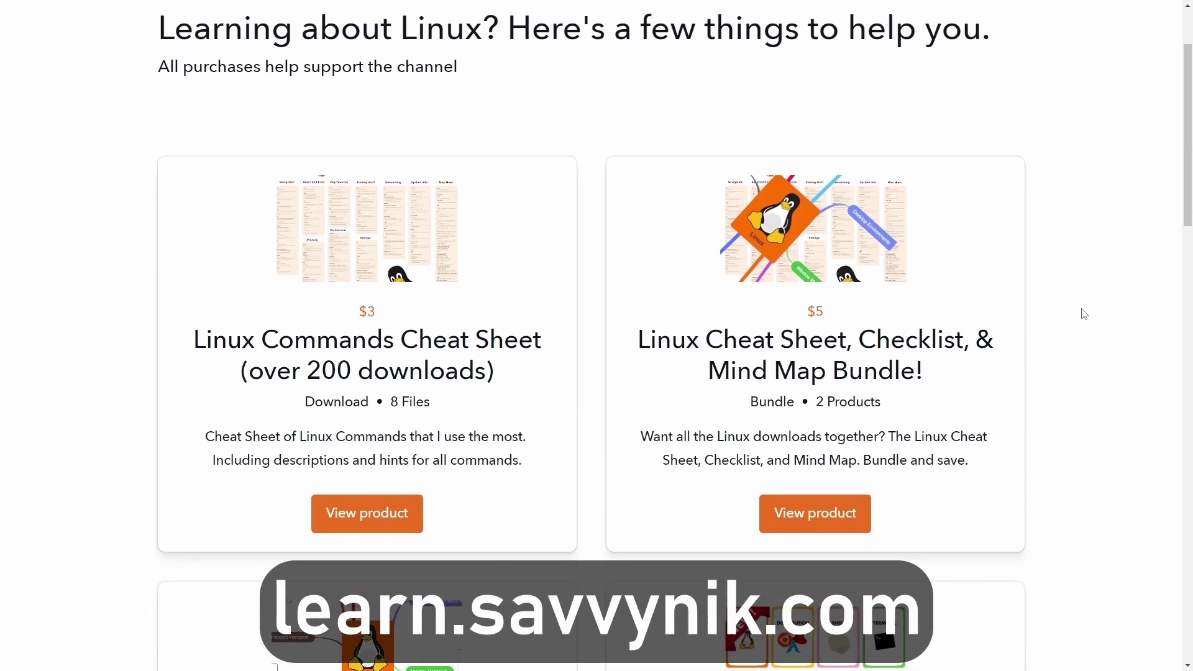
{"action": "scroll", "coordinate": [1082, 319], "scroll_direction": "down", "scroll_amount": 5}
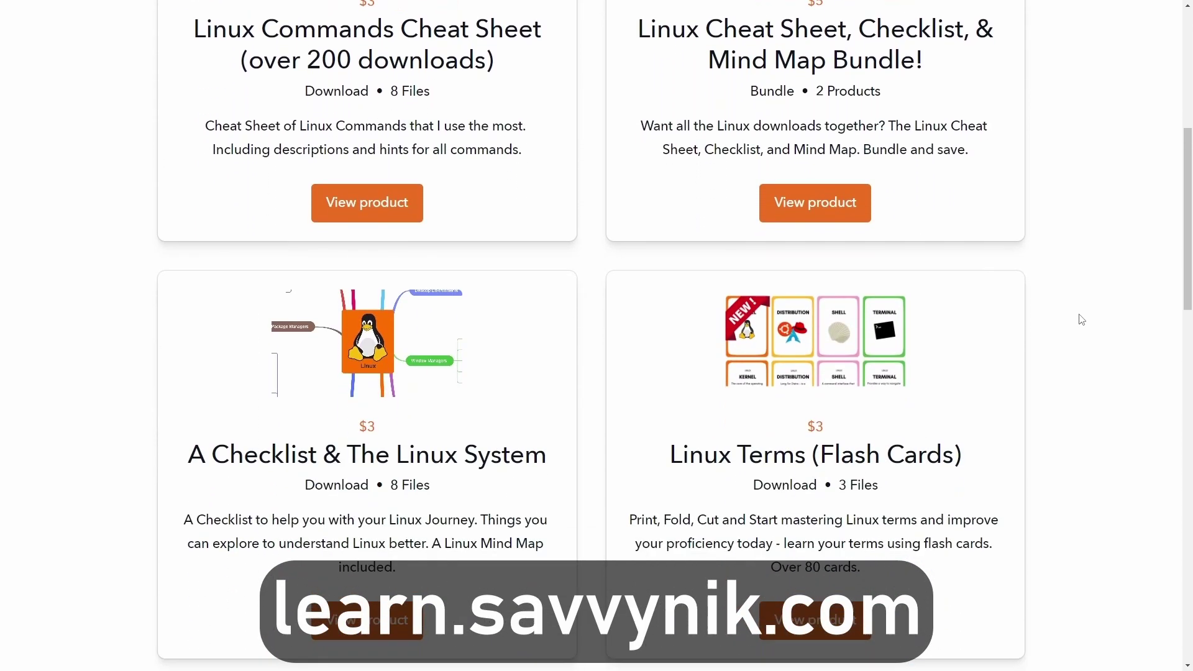
{"action": "scroll", "coordinate": [1081, 320], "scroll_direction": "down", "scroll_amount": 6}
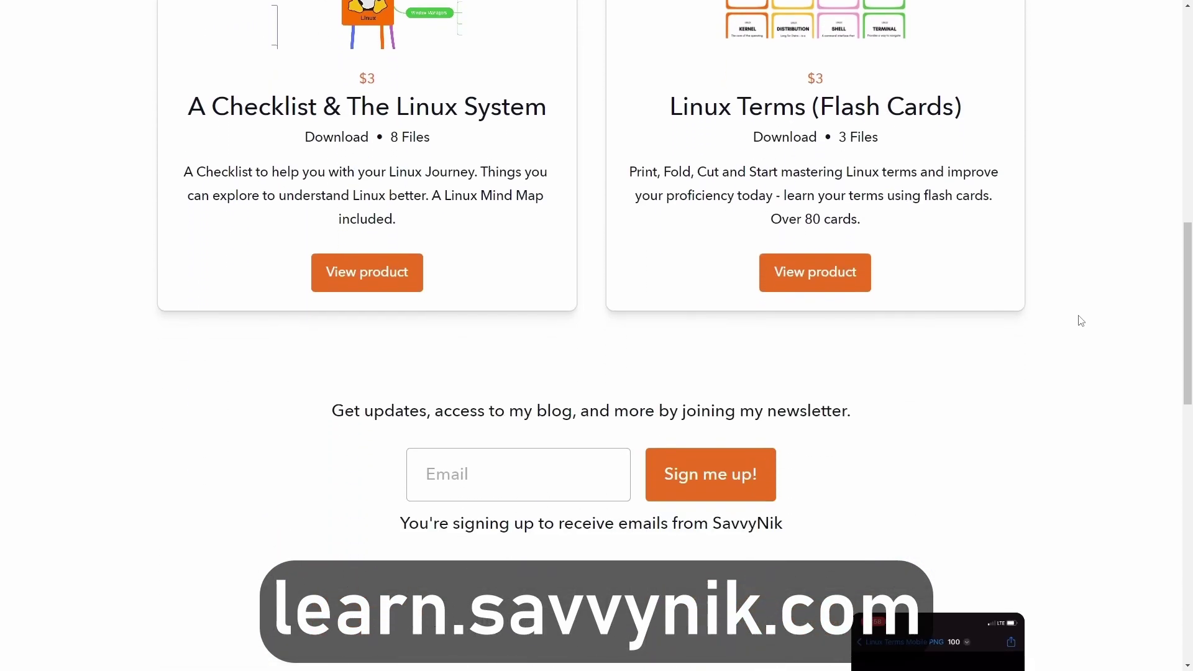
{"action": "scroll", "coordinate": [1081, 320], "scroll_direction": "down", "scroll_amount": 3}
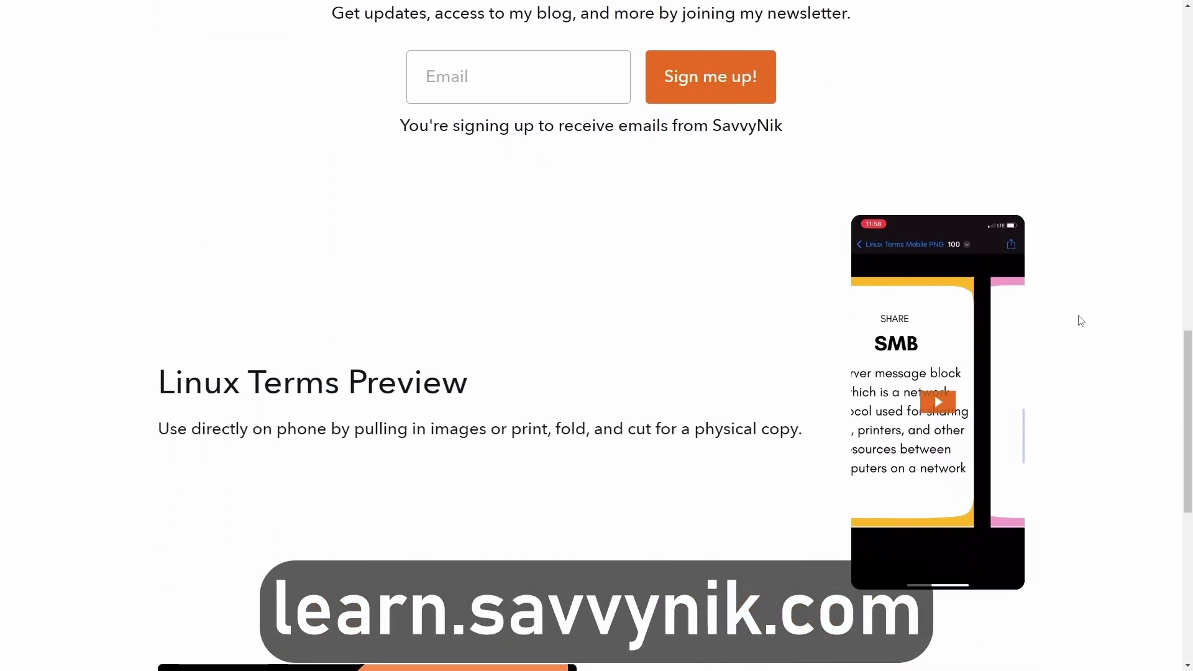